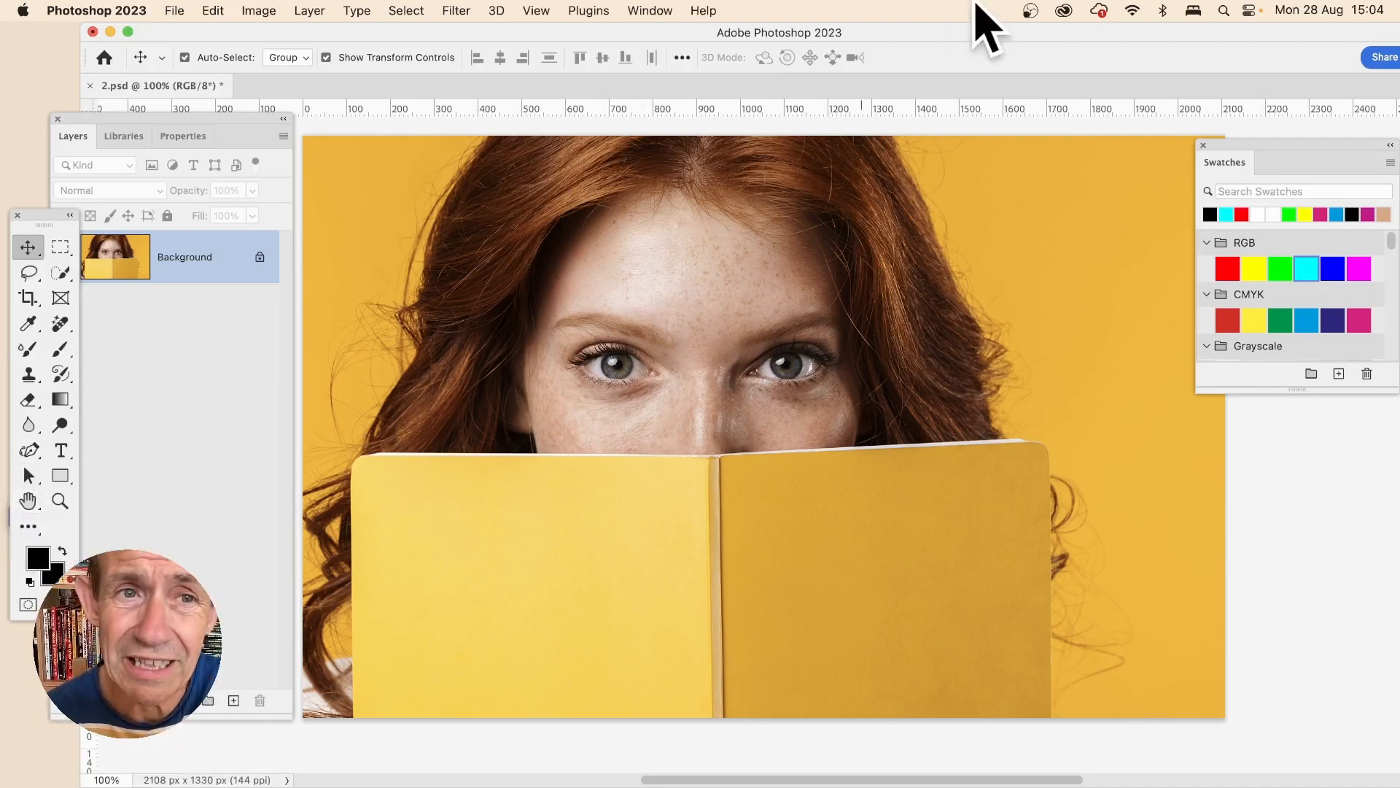
- Try the Tiles stylize filter on the photo with 30 tiles and foreground colour fill, then undo it
left_click(458, 10)
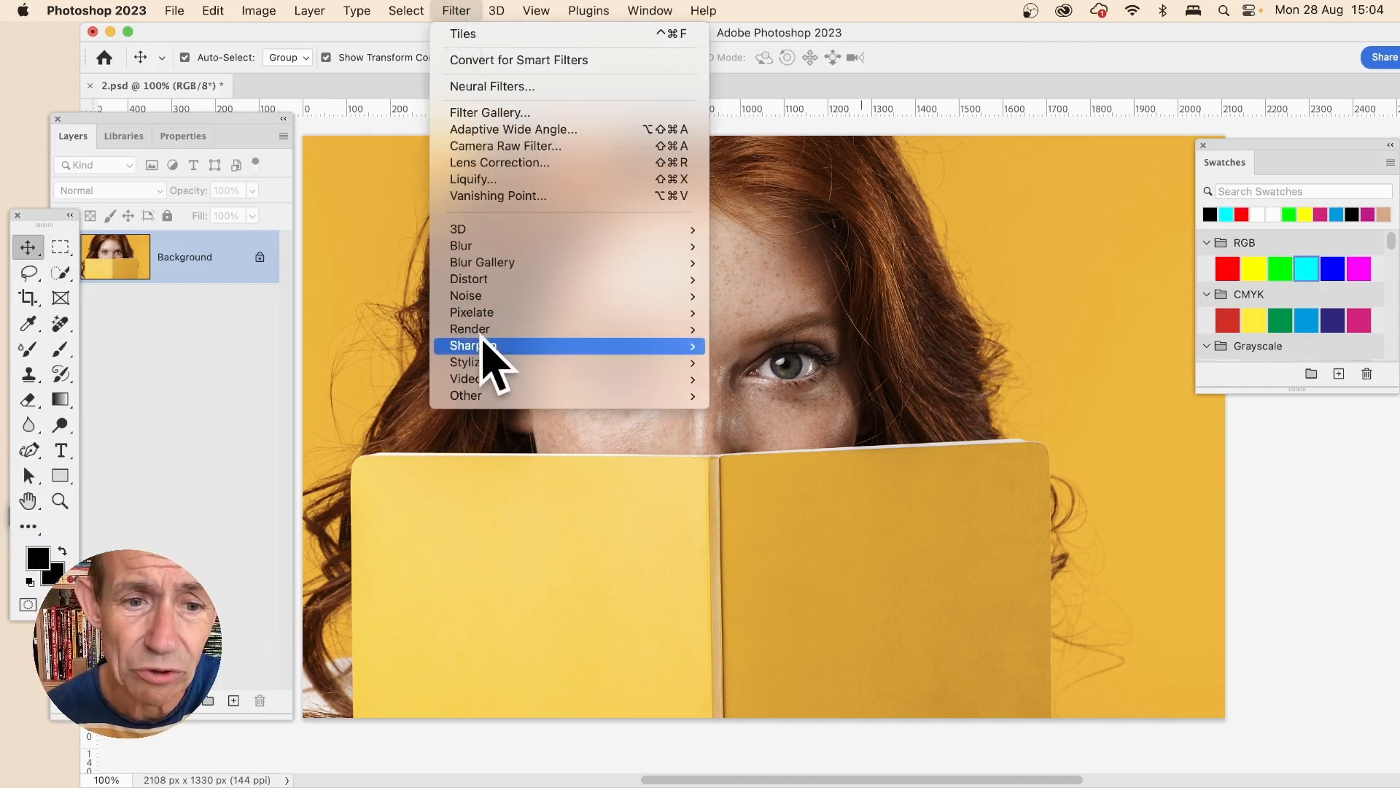
mouse_move(496, 363)
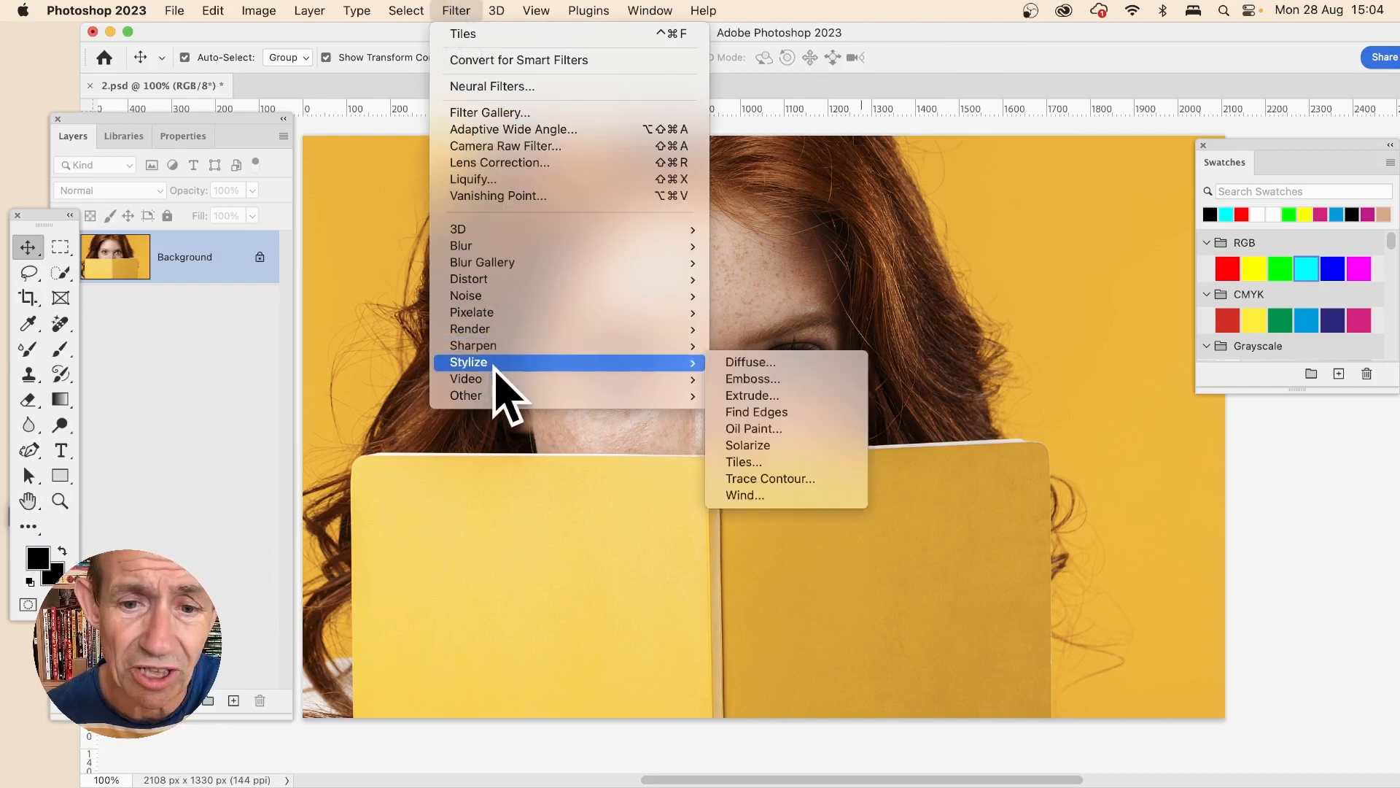
left_click(814, 462)
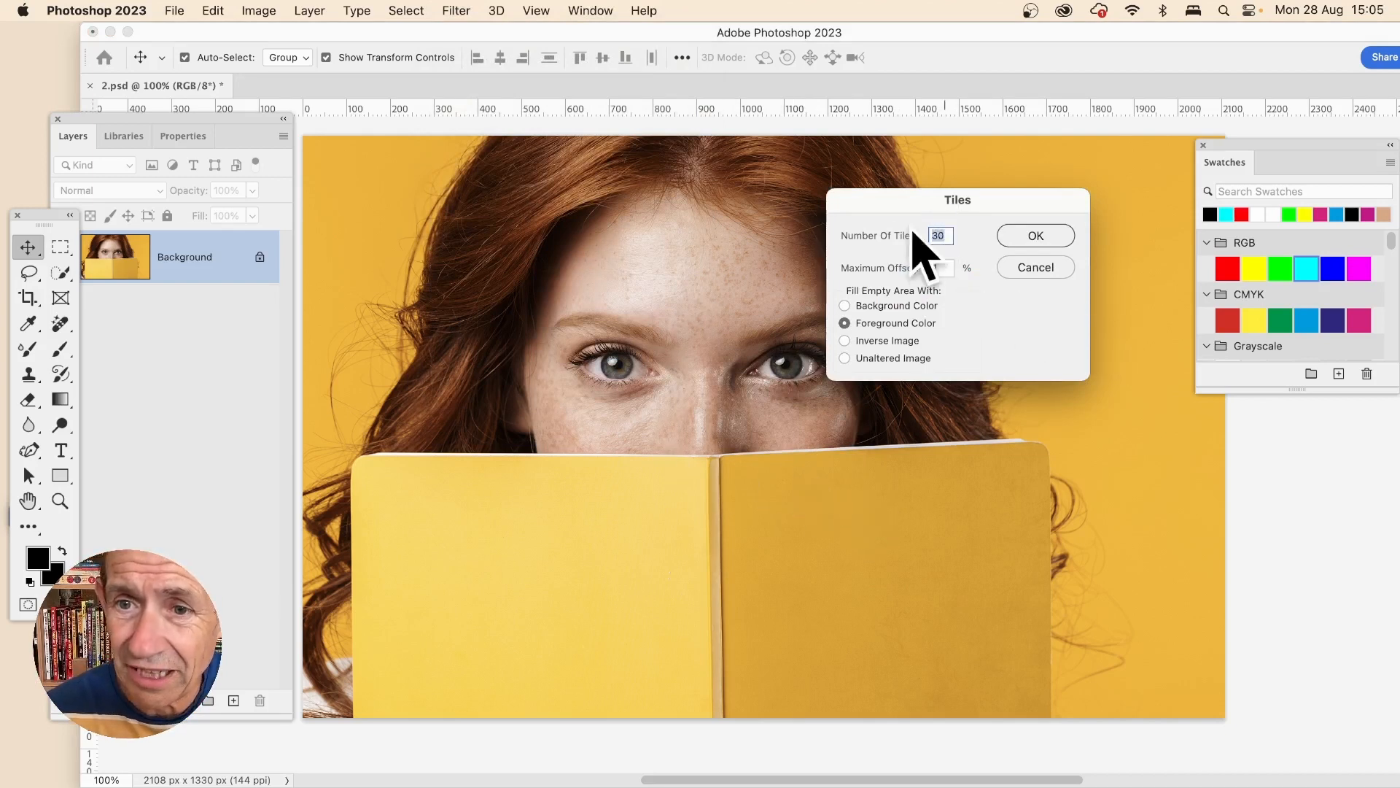
left_click(1064, 239)
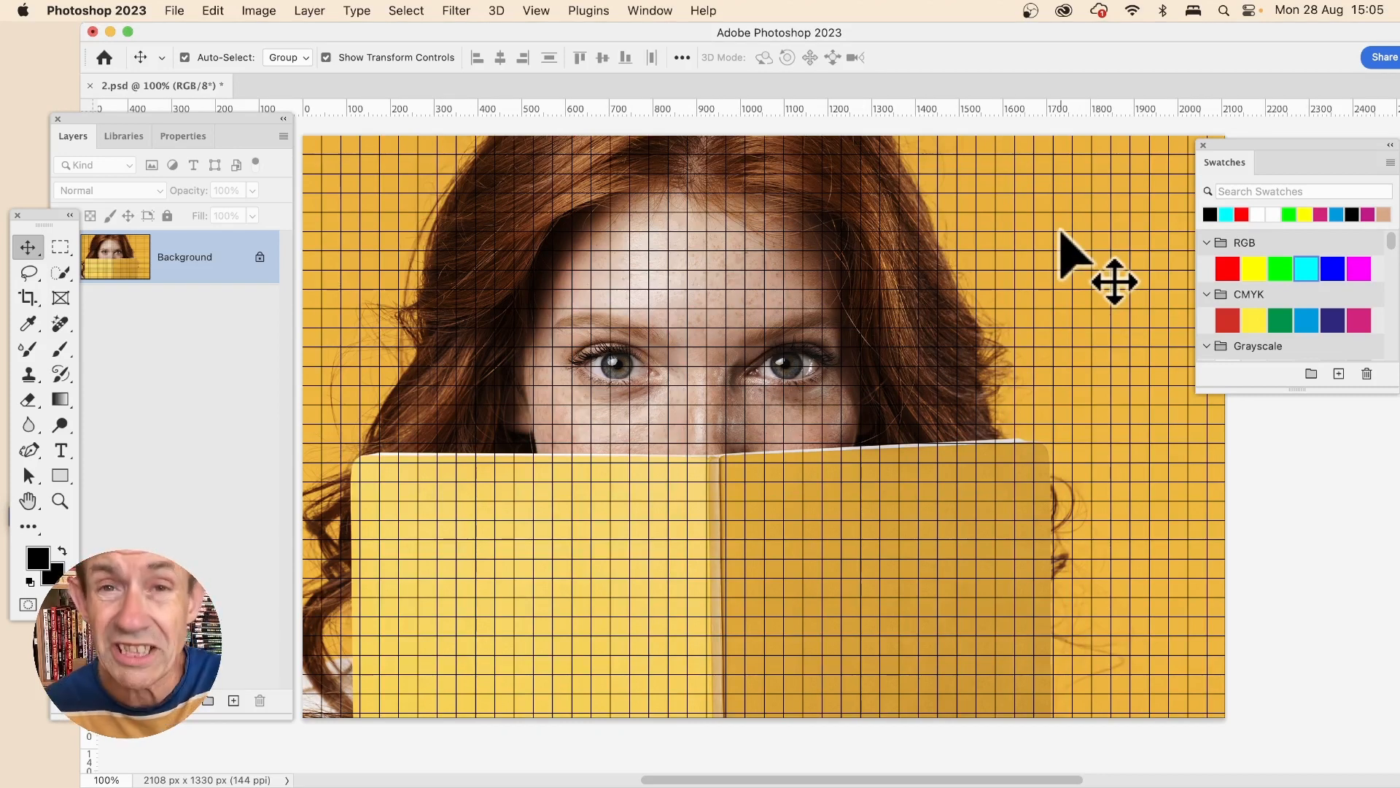
key("super+z")
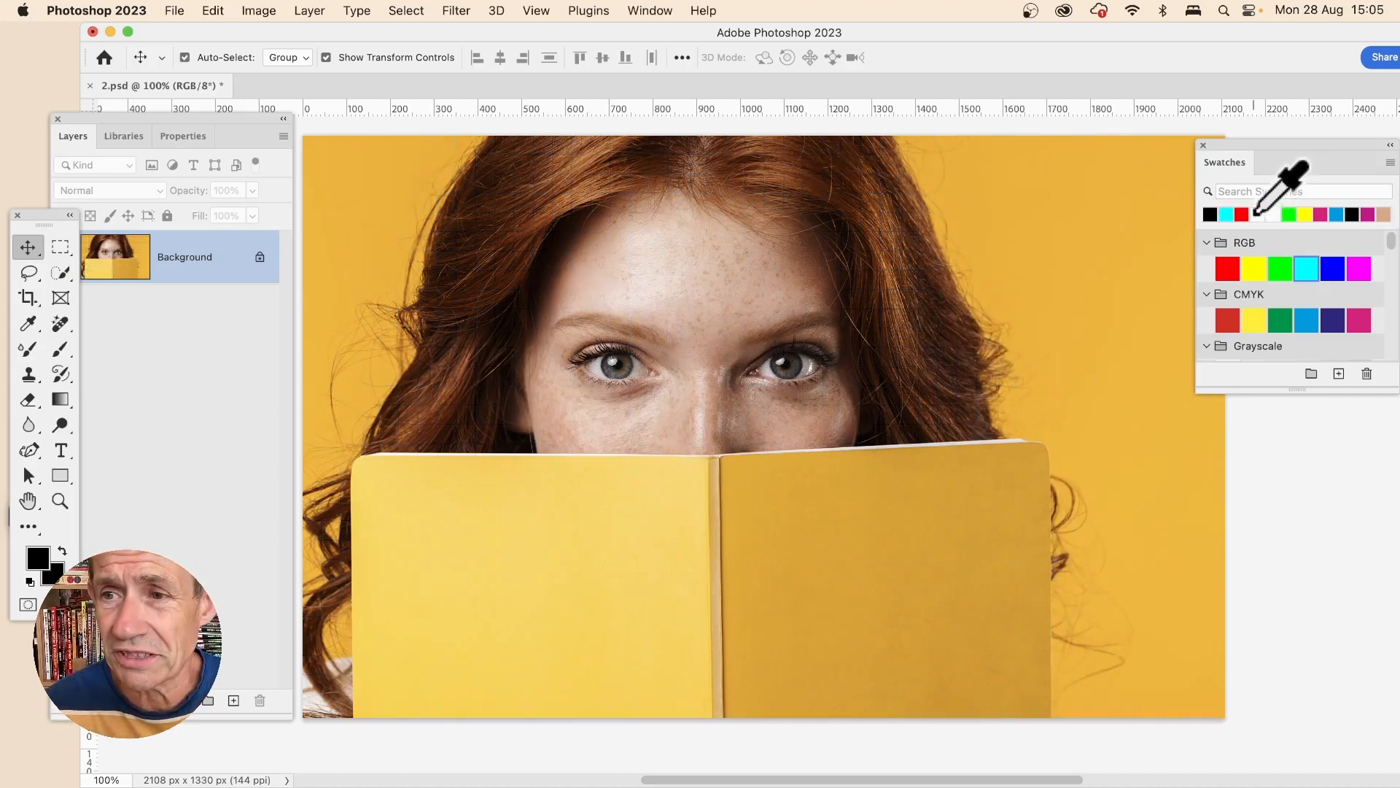
- Set the foreground colour to white, reapply the Tiles filter to the photo, and undo it
left_click(1256, 213)
left_click(456, 10)
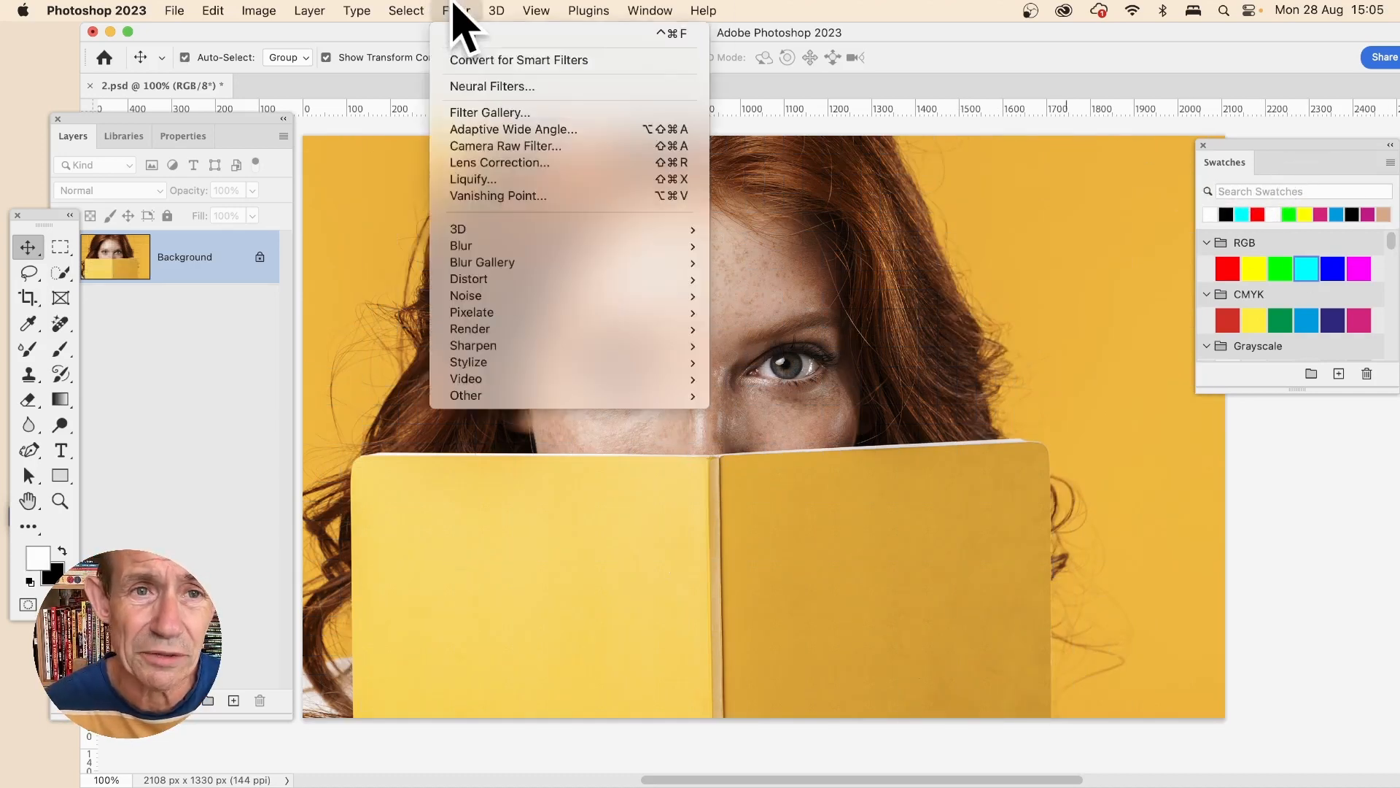
left_click(459, 34)
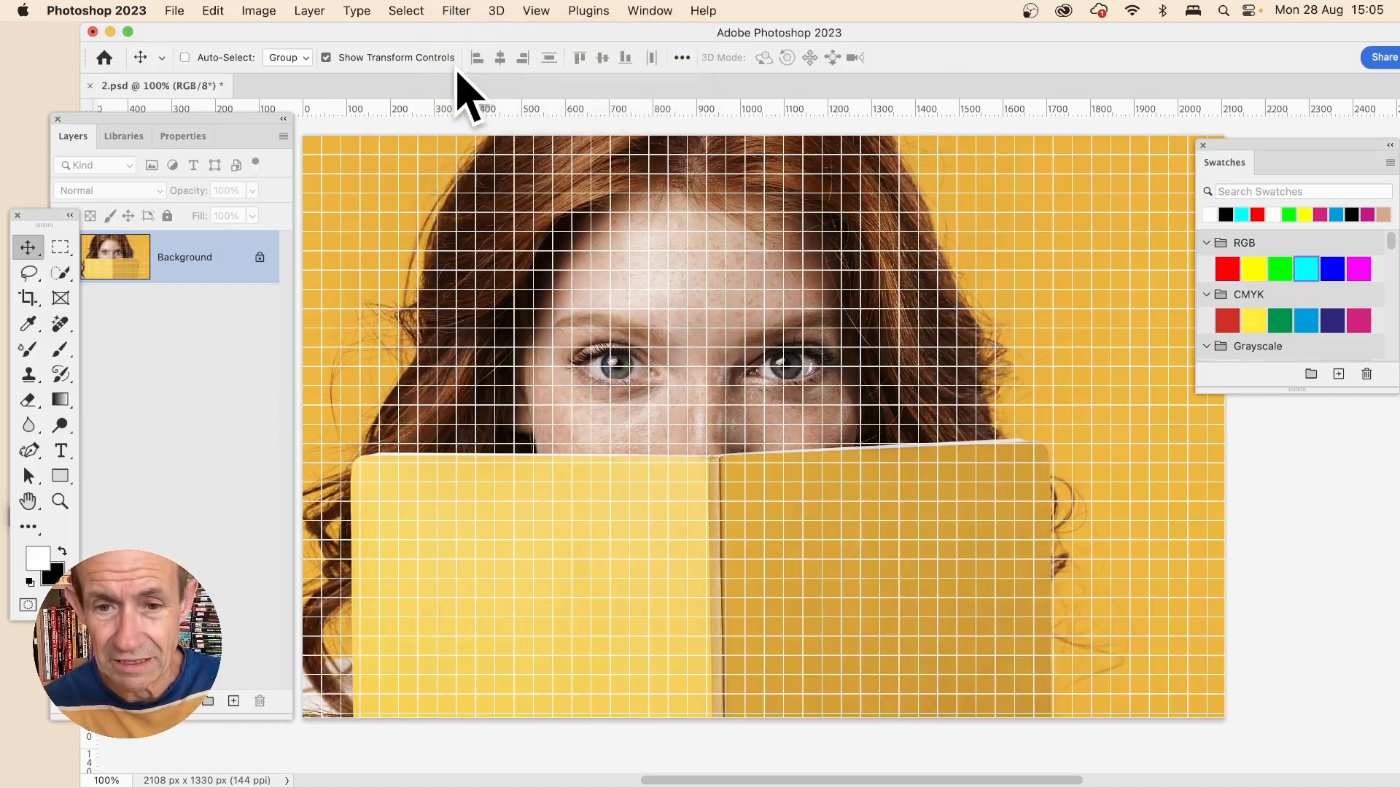
key("super+z")
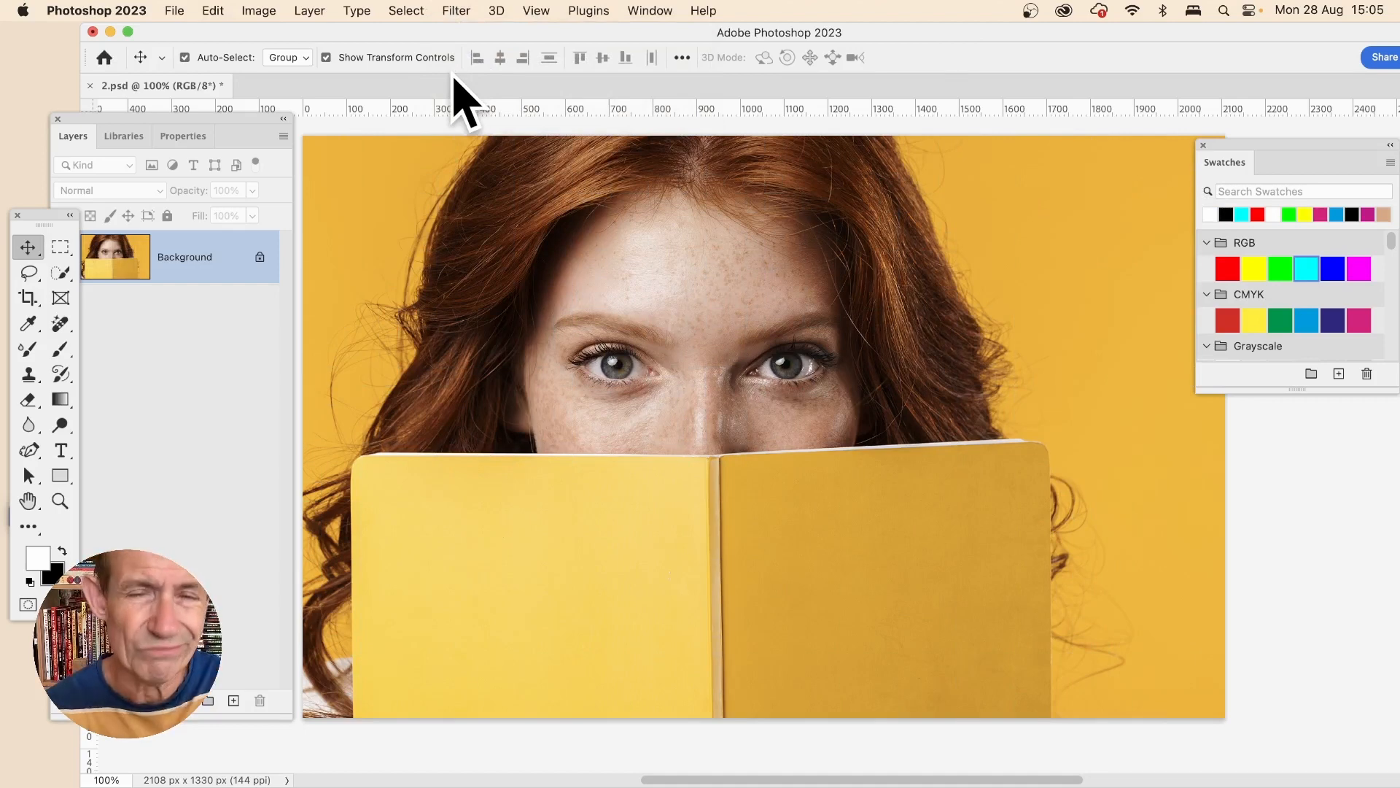
- Create a new empty layer above the Background
left_click(305, 12)
mouse_move(308, 35)
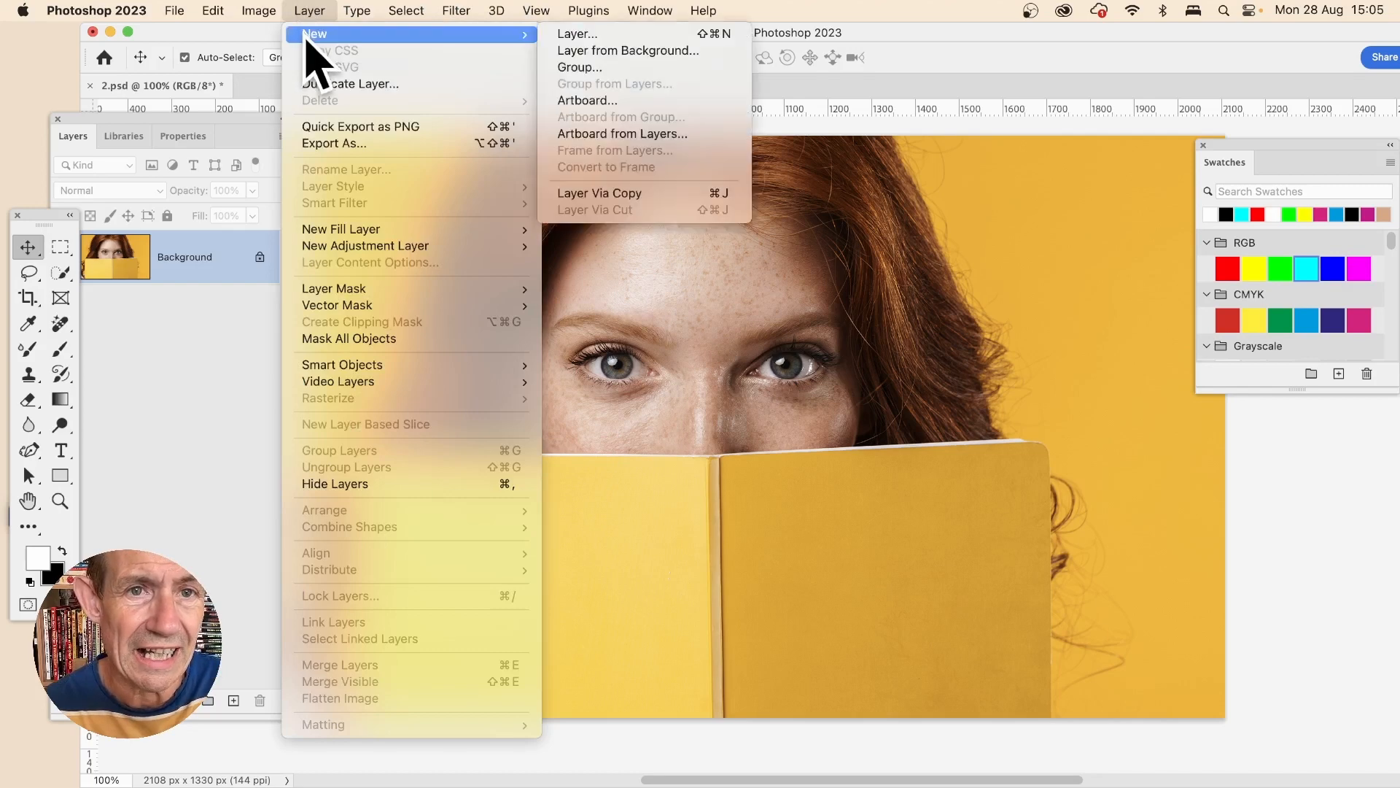
left_click(625, 37)
left_click(825, 331)
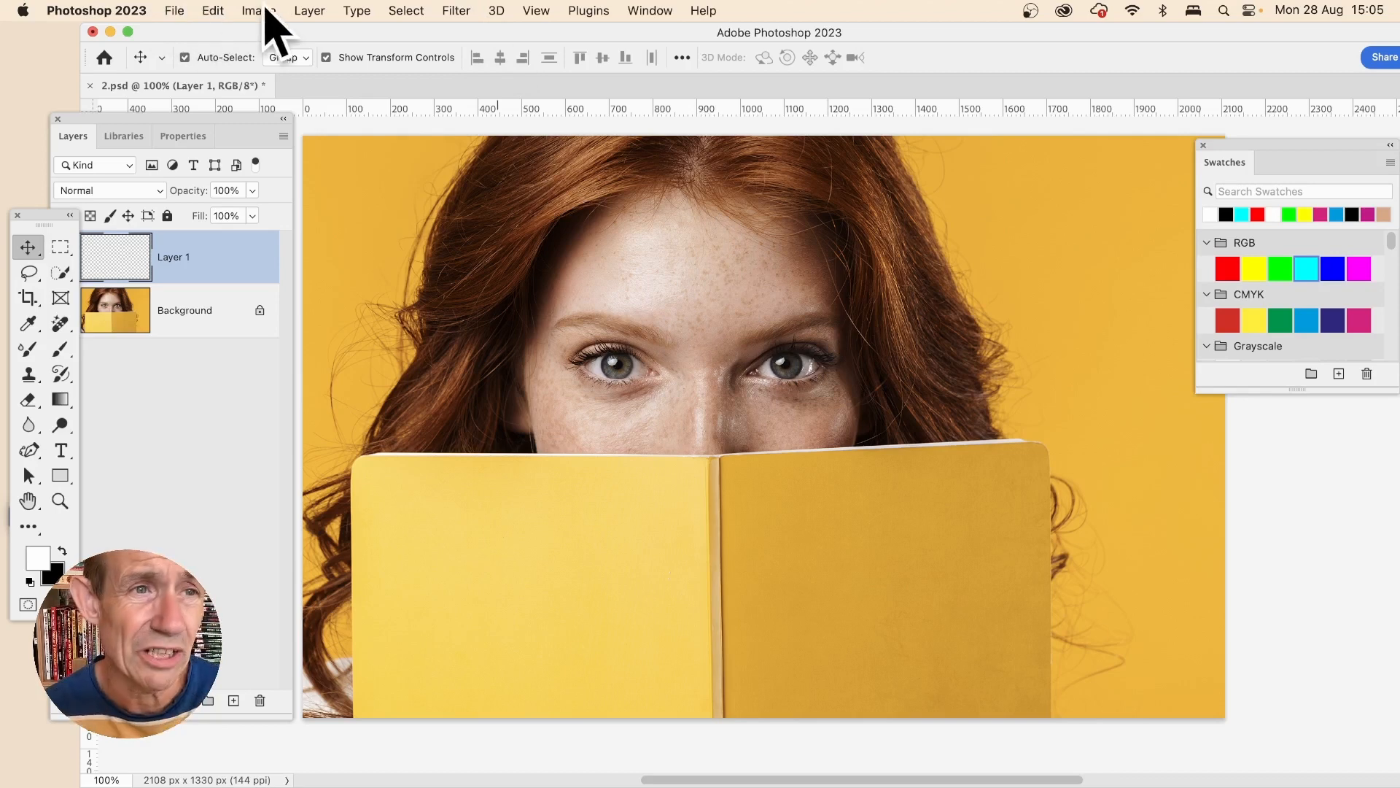
- Fill the new layer with White using the Fill command
left_click(213, 11)
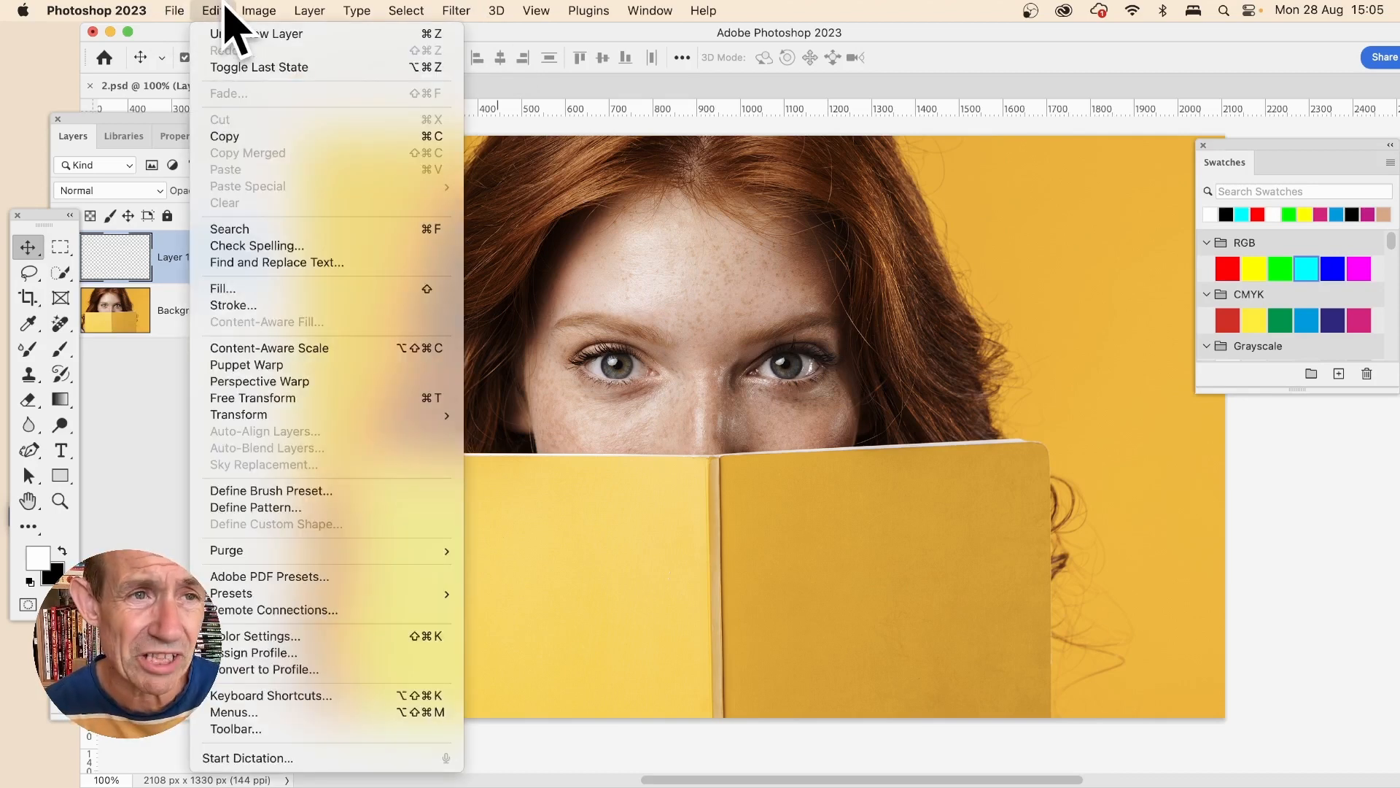
left_click(232, 289)
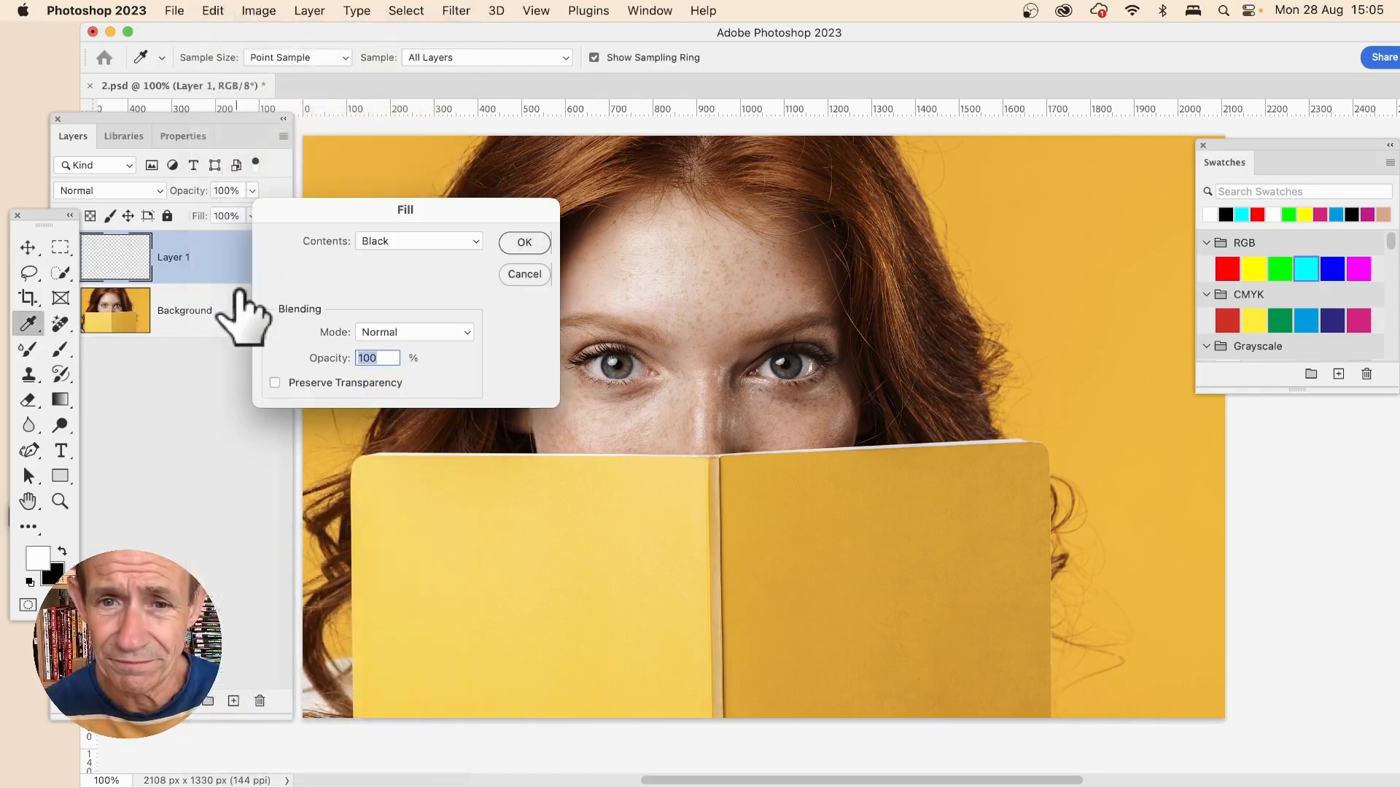
left_click(431, 241)
left_click(423, 280)
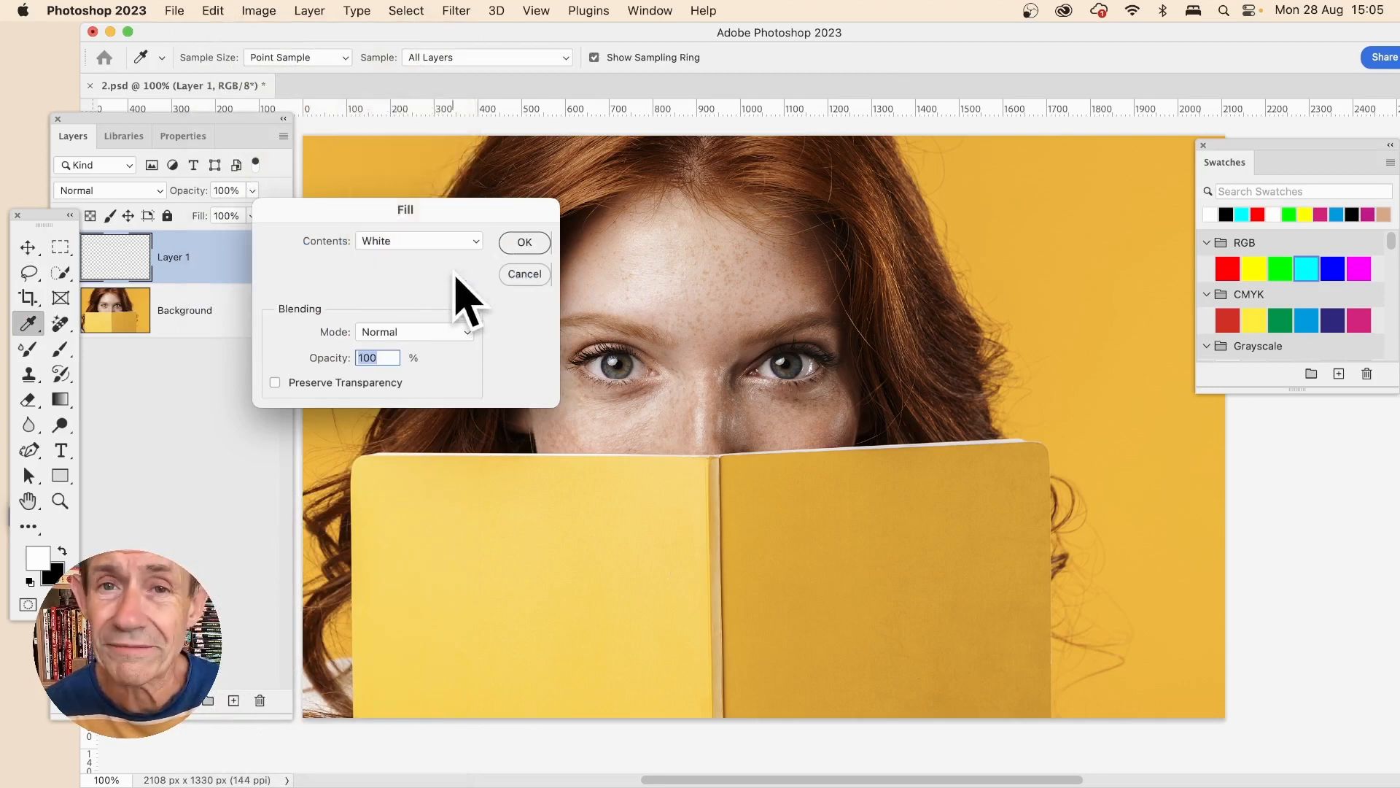
left_click(525, 242)
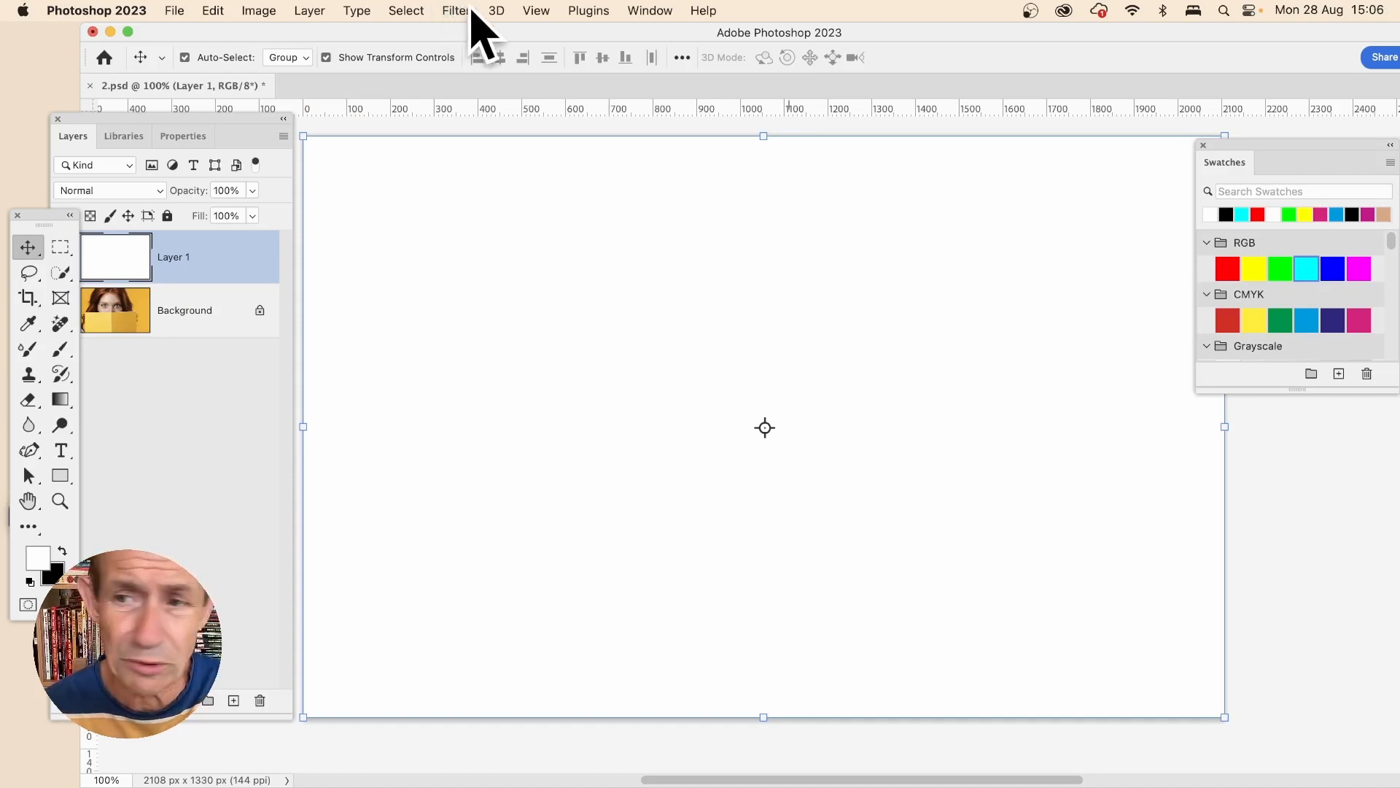
- Set the foreground colour to red and apply the Tiles filter to the white layer with 30 tiles
left_click(1233, 267)
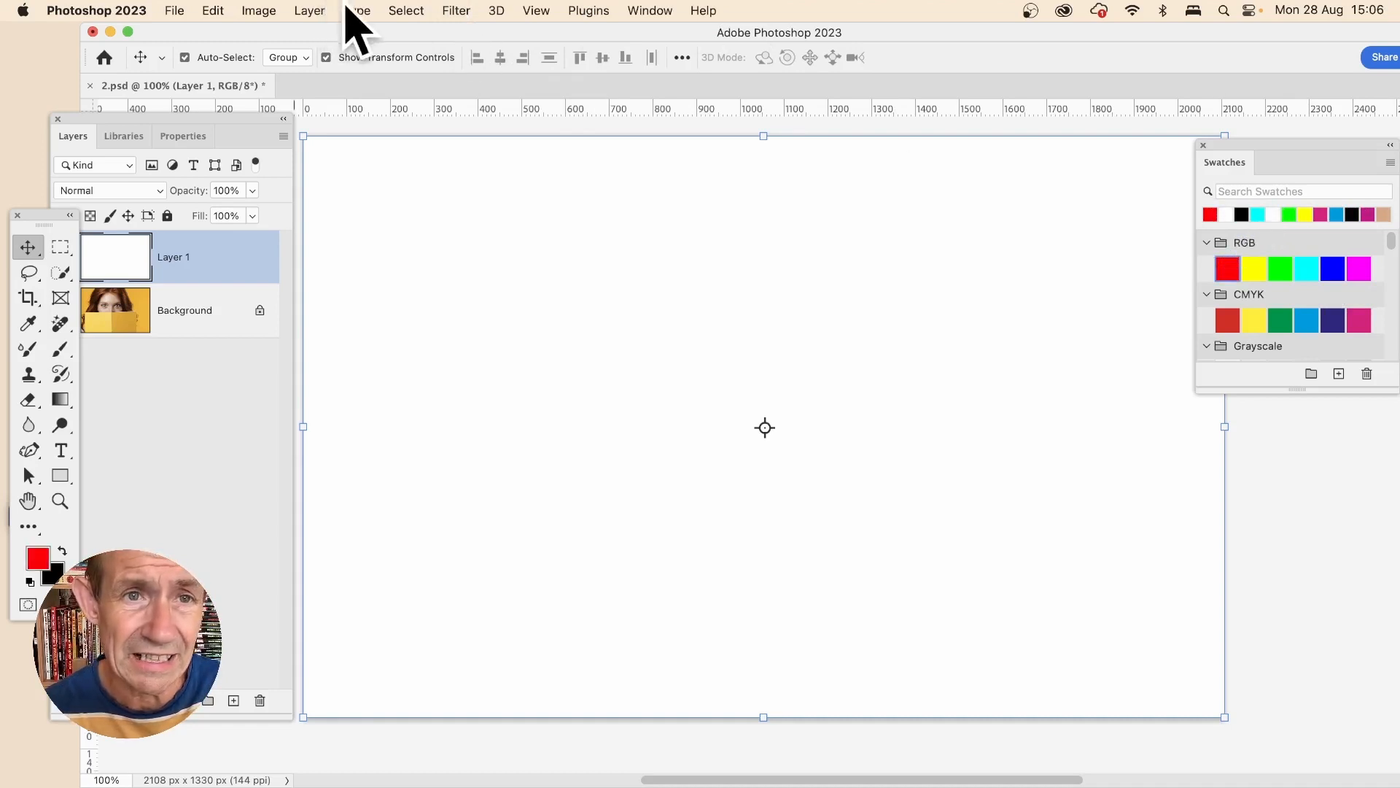
left_click(455, 11)
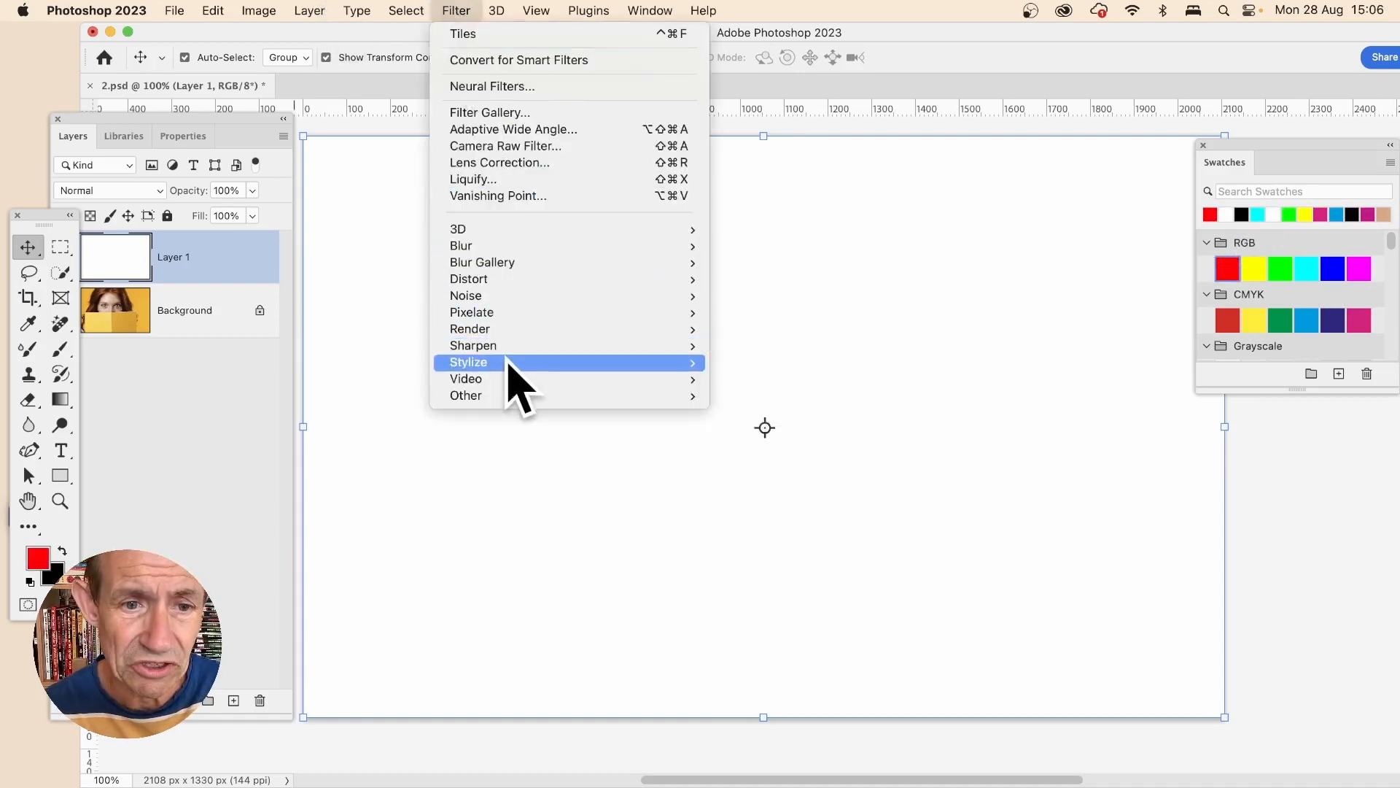
mouse_move(511, 363)
left_click(791, 461)
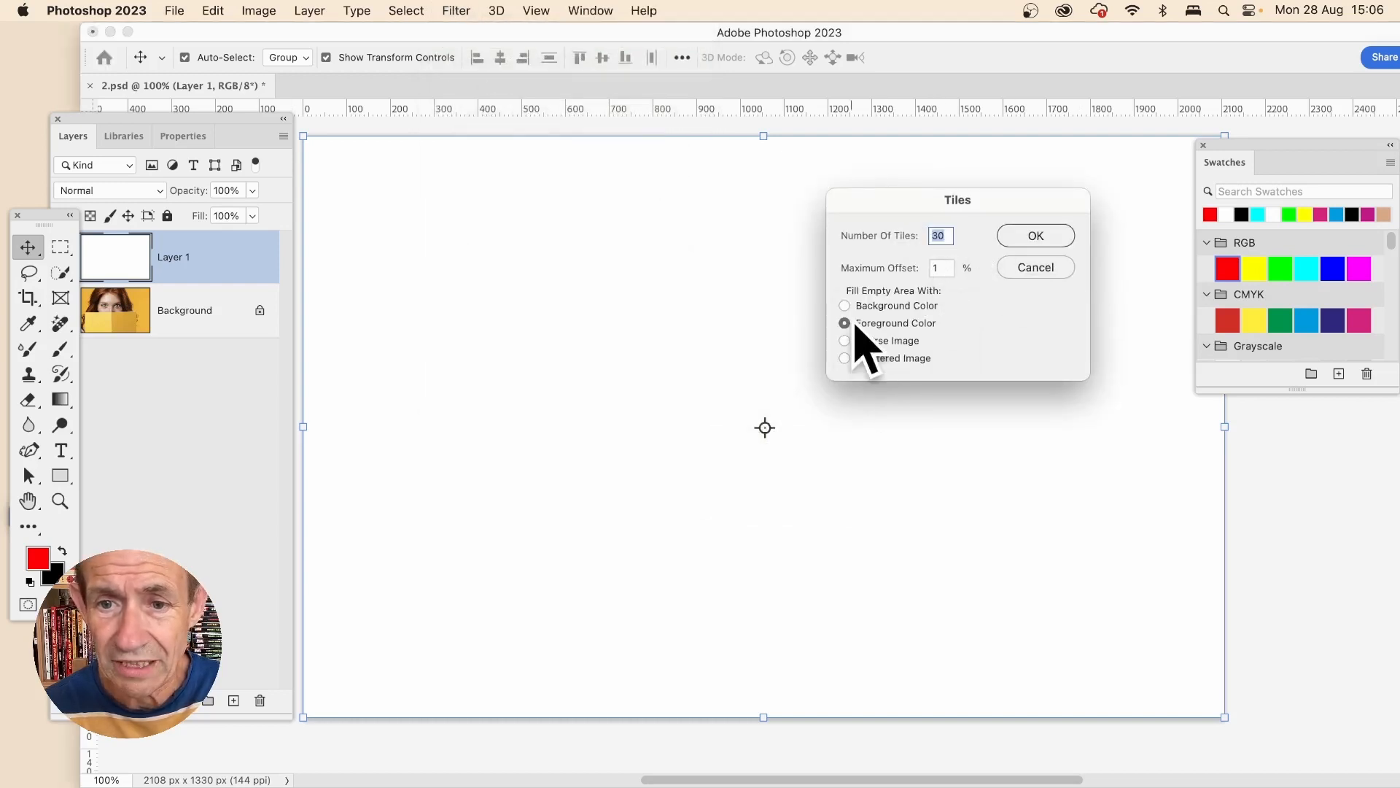
left_click(1039, 234)
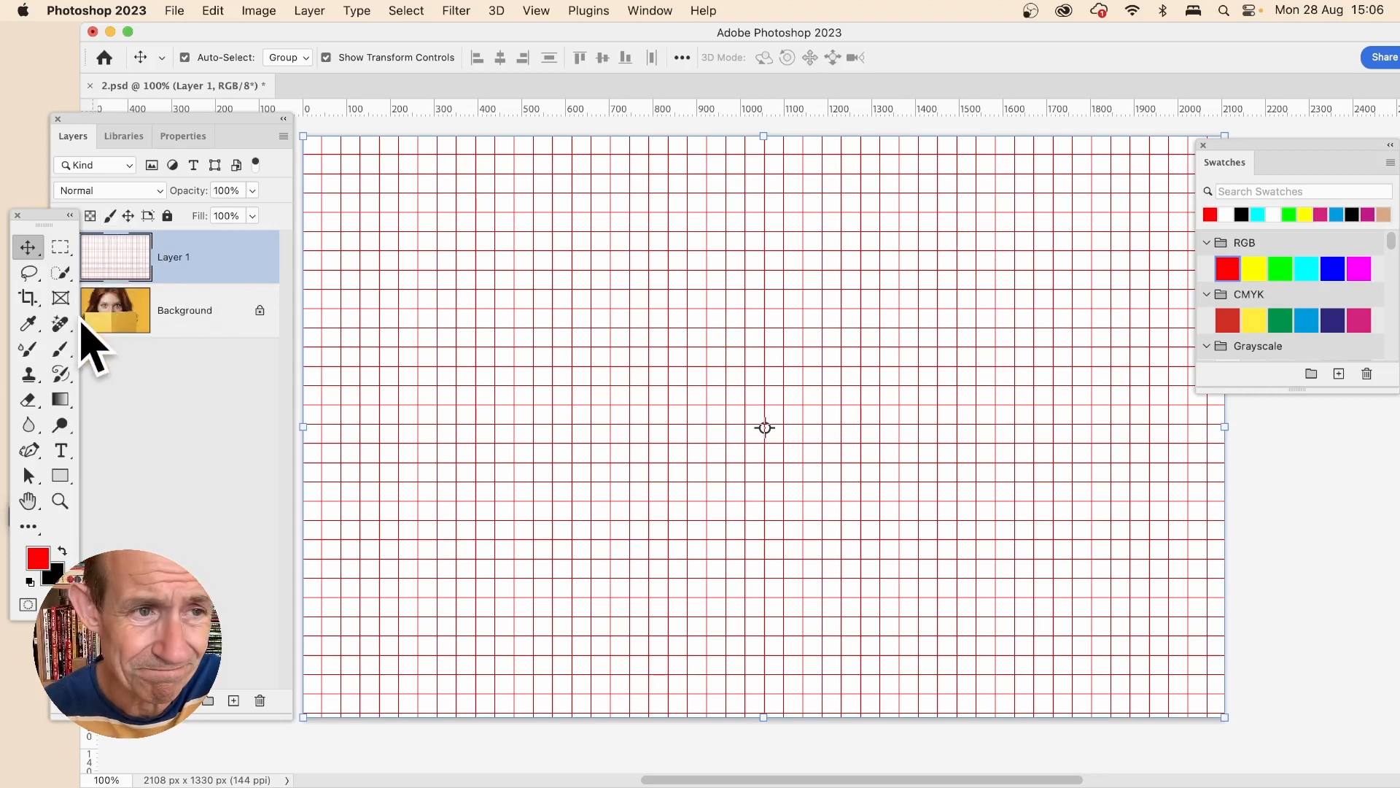
- Set the grid layer's blend mode to Darken
left_click(117, 192)
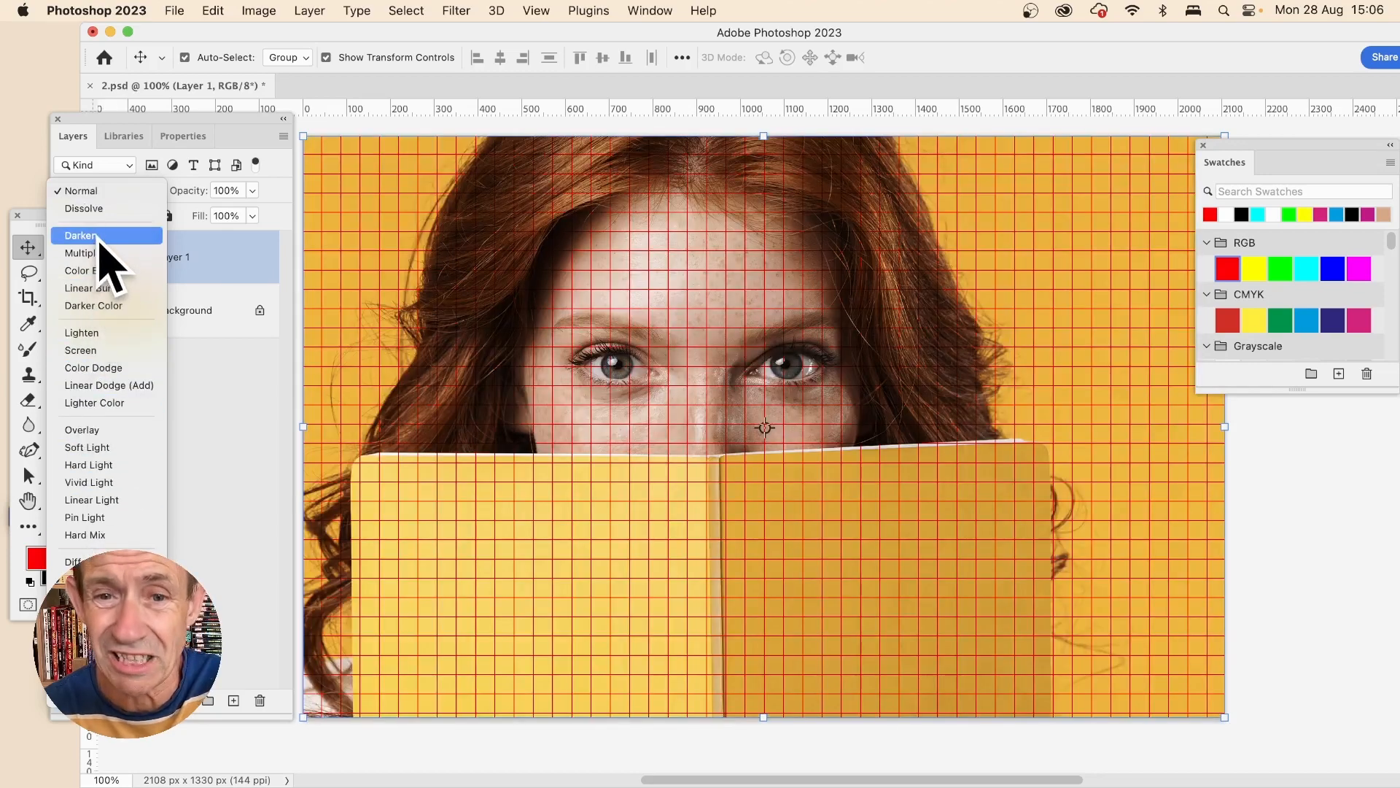
left_click(102, 235)
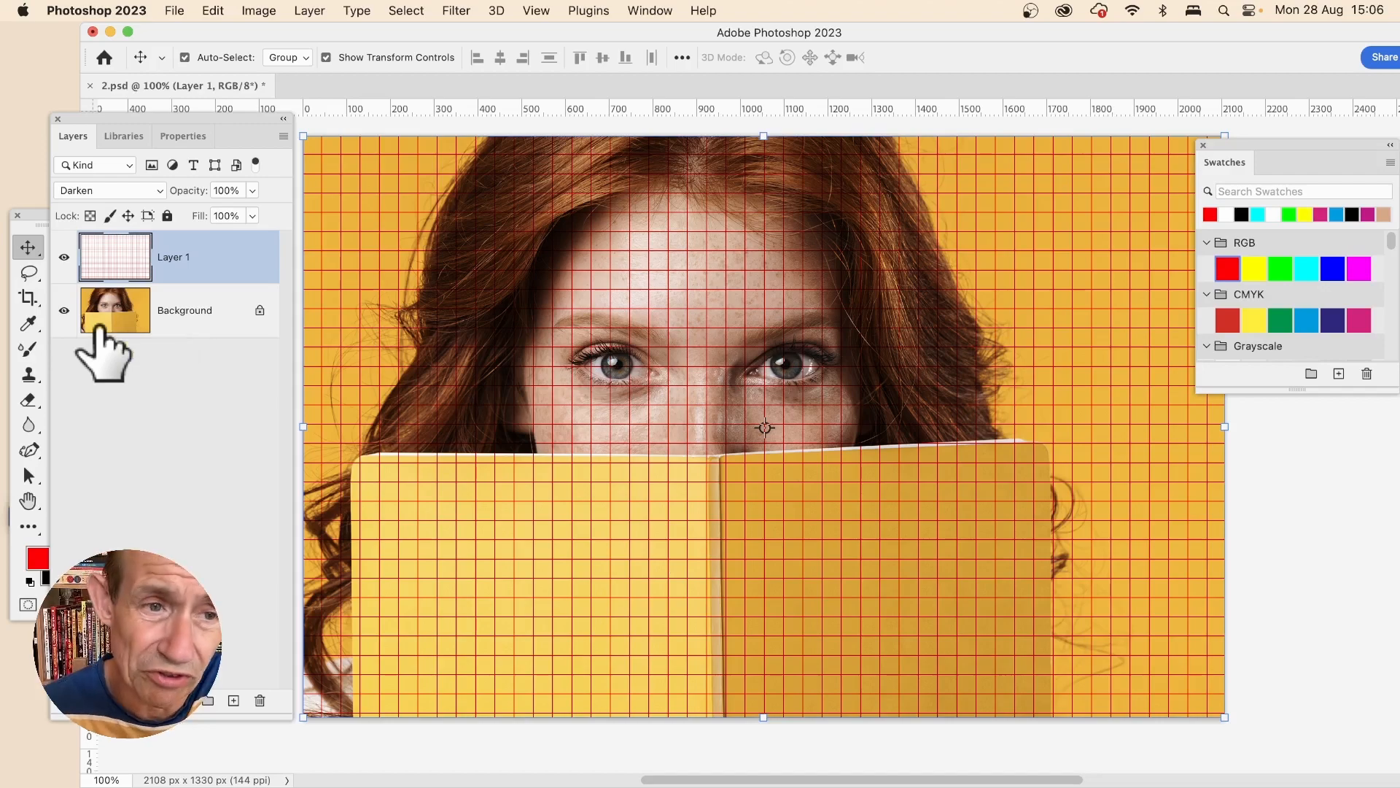
- Scale the grid layer to about 62% and rotate it about 38 degrees over the face
left_click_drag(304, 136, 654, 357)
left_click_drag(839, 538, 579, 352)
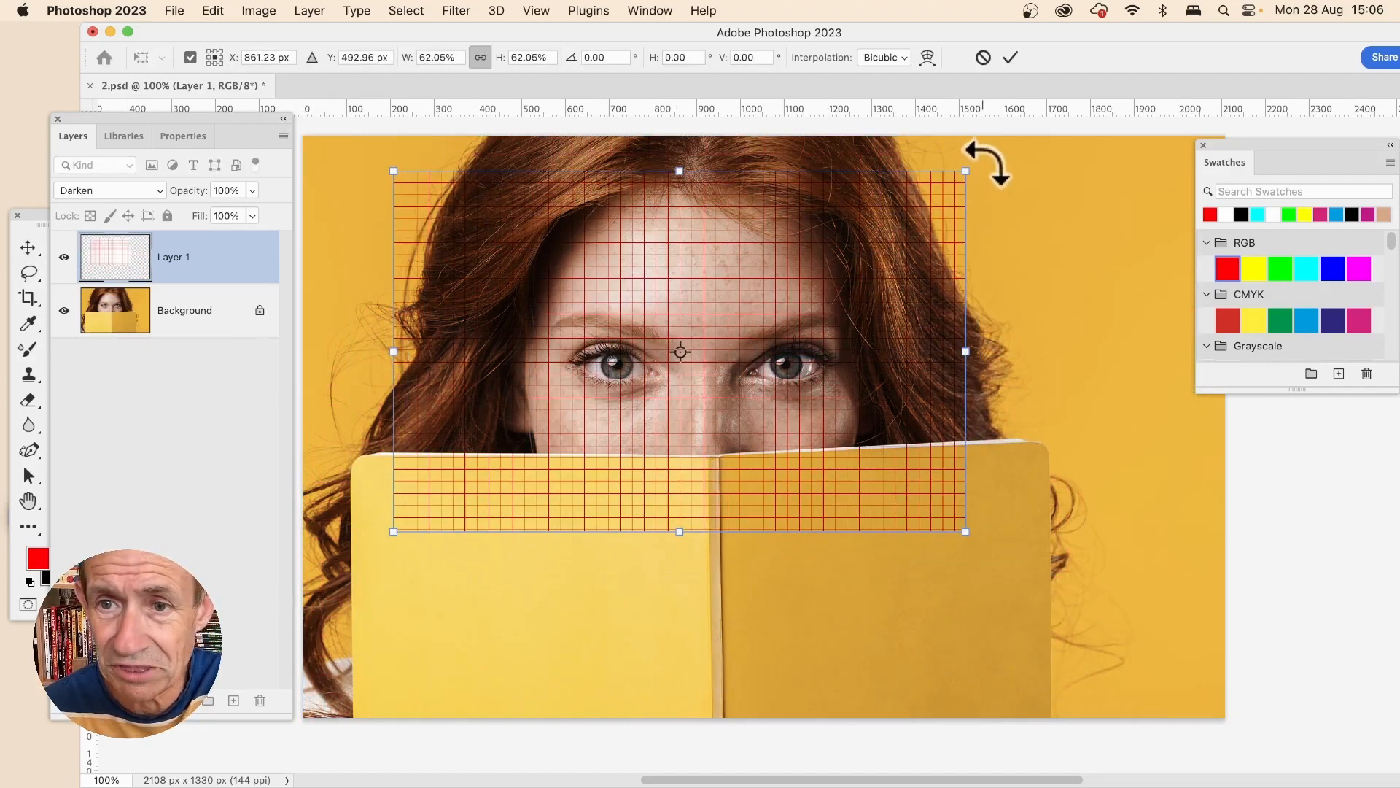
left_click_drag(988, 162, 1044, 387)
left_click_drag(741, 447, 781, 469)
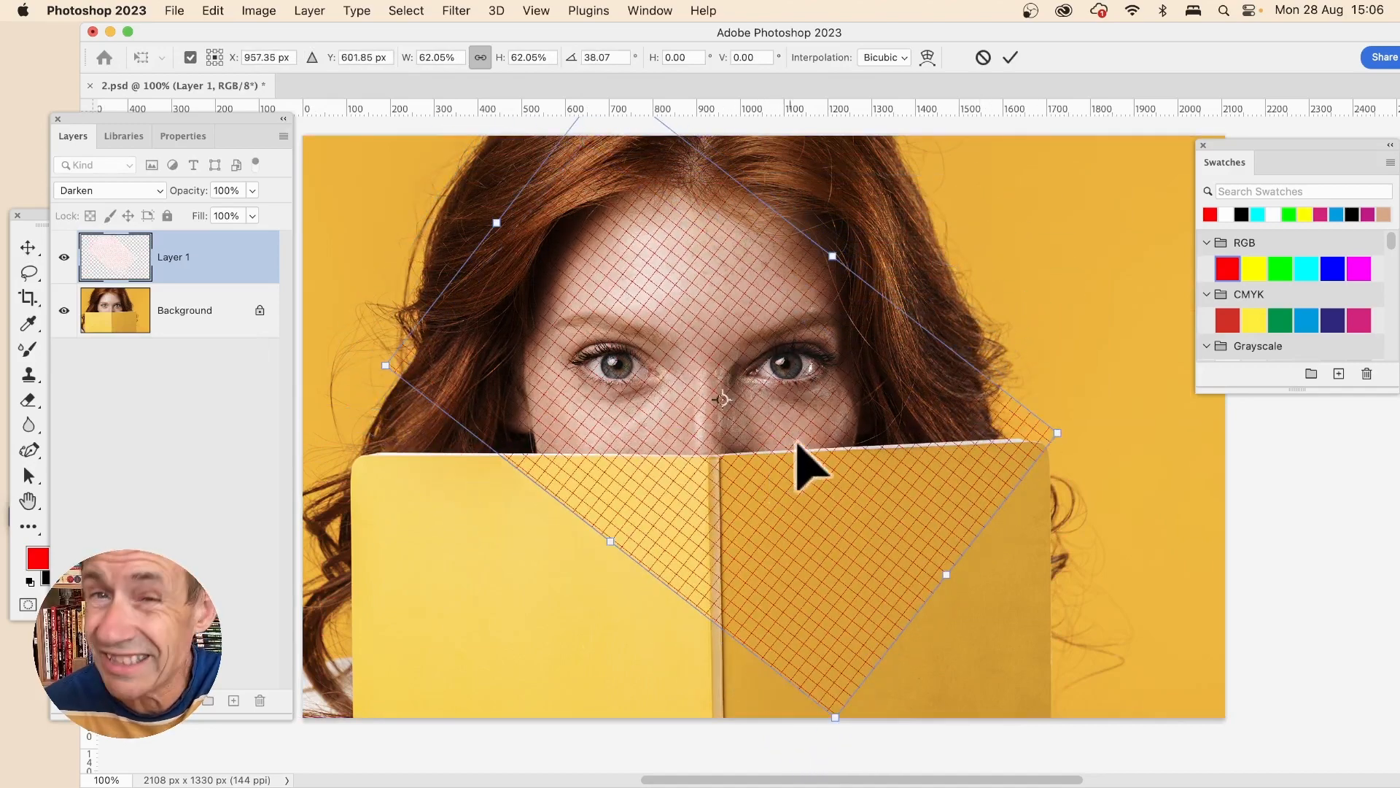
key("Return")
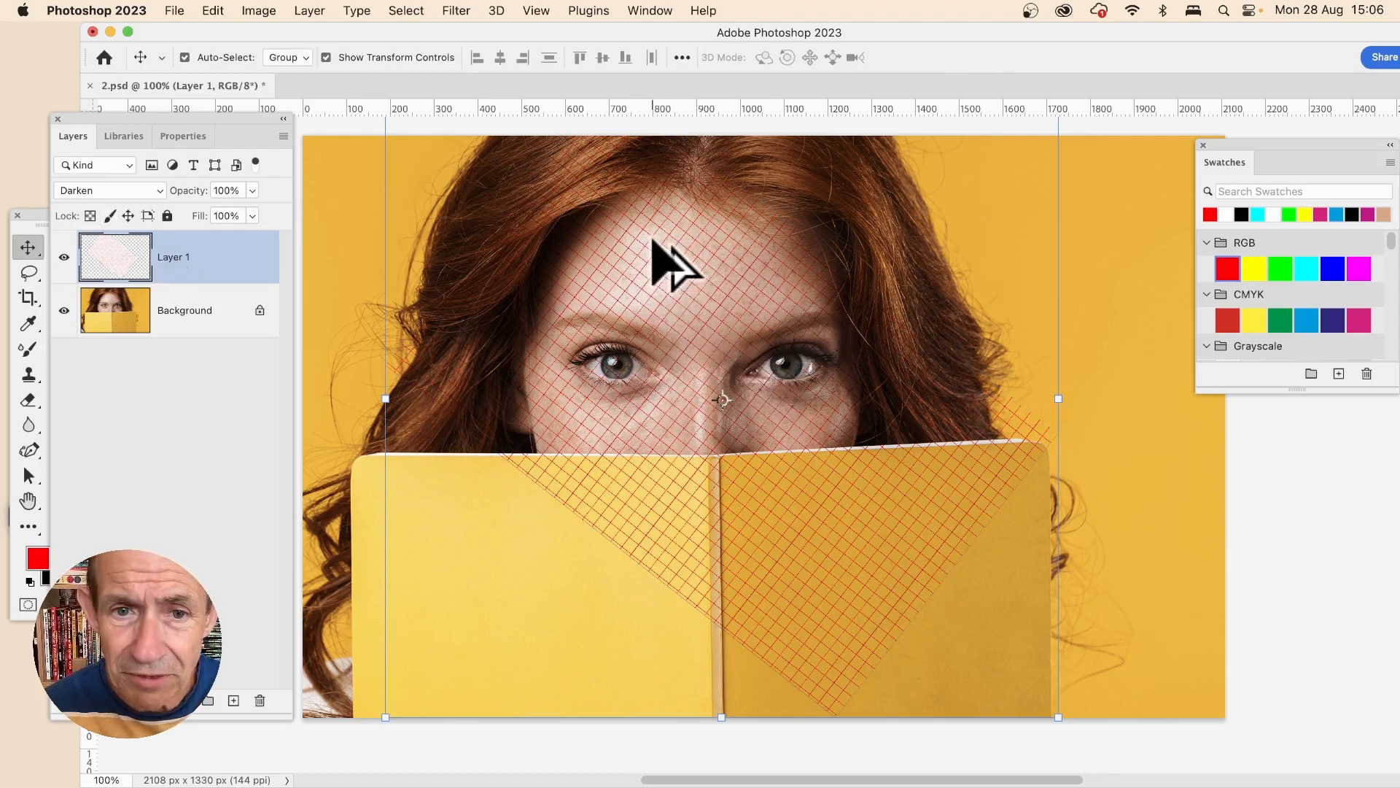
- Try duplicating the grid layer, then undo back to the untransformed full-size grid
left_click_drag(653, 241, 694, 296)
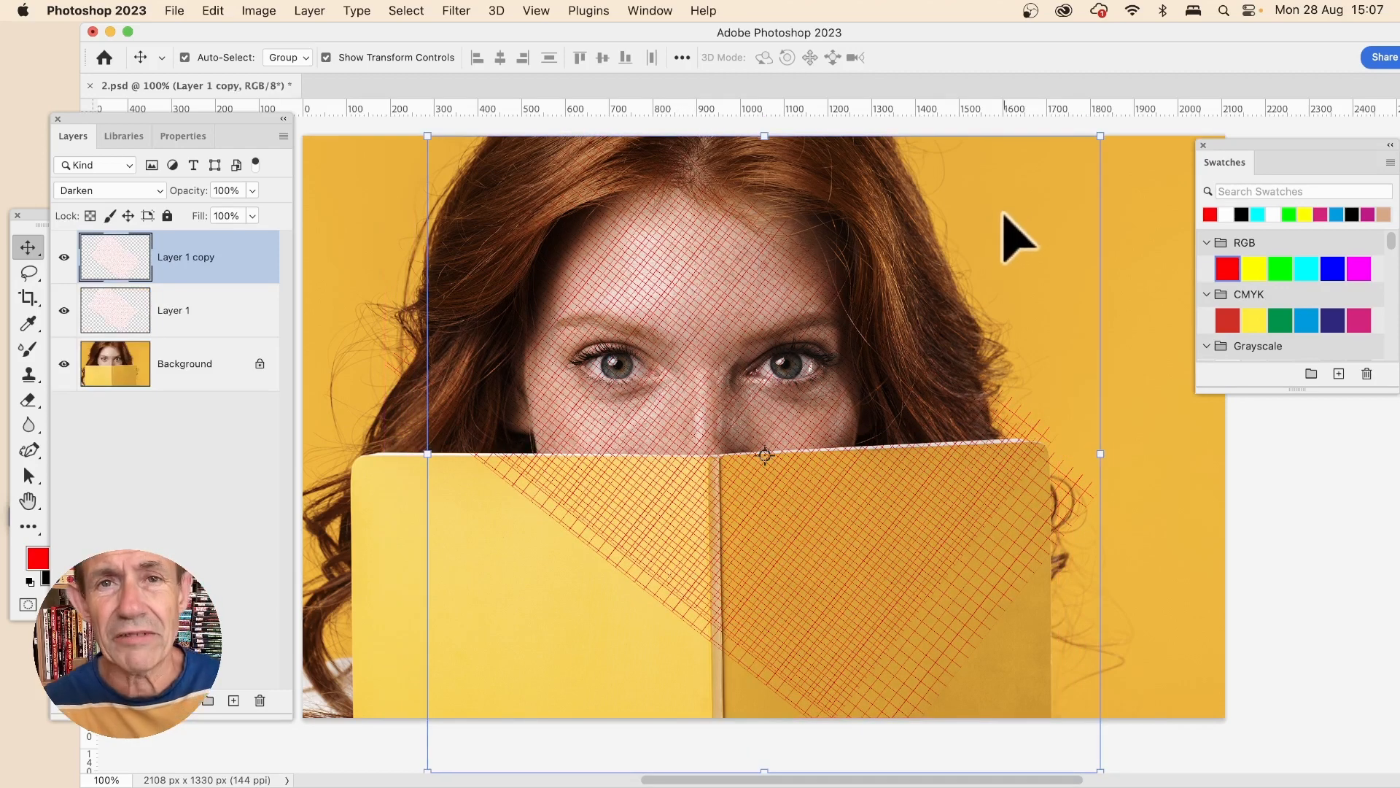
key("super+z")
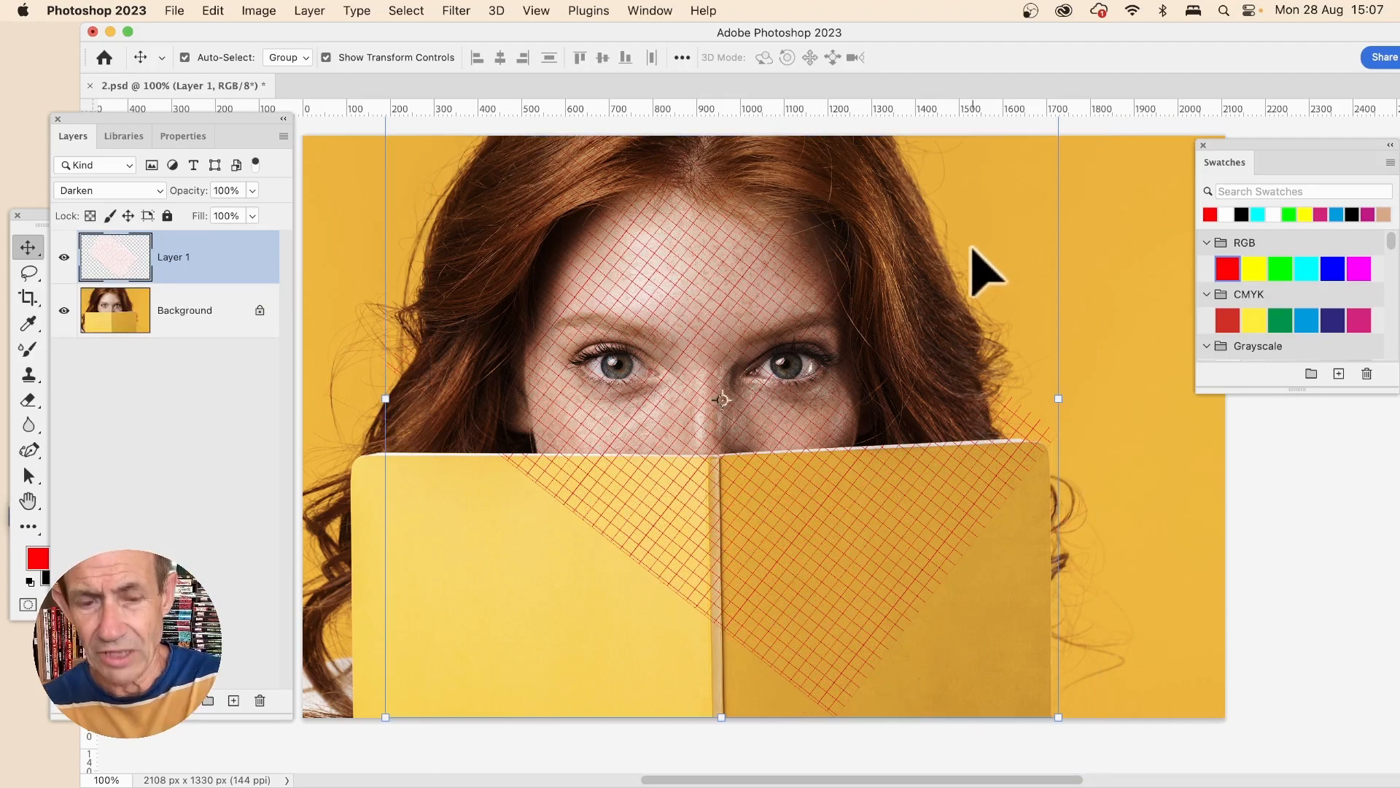
key("super+shift+z")
key("super+z")
key("super+z")
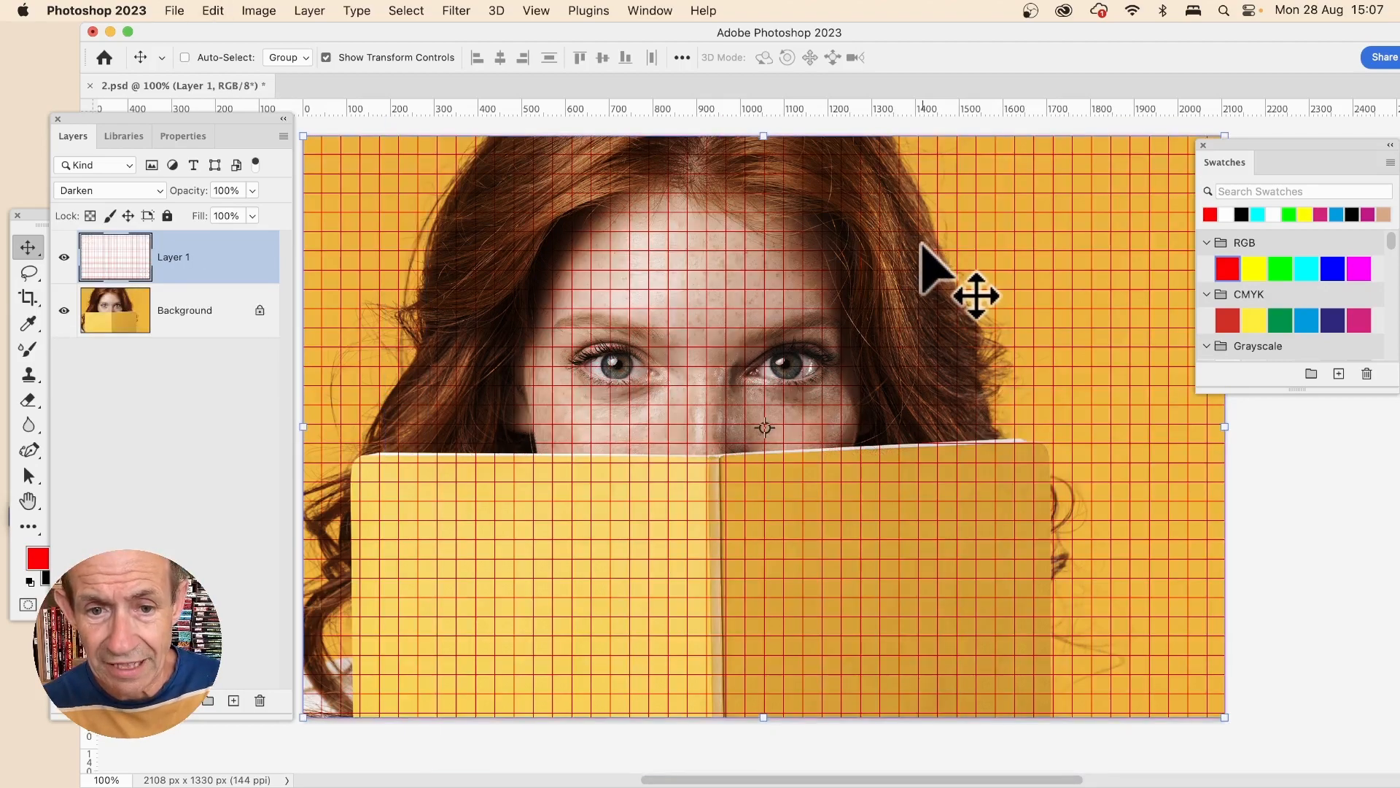
- Scale the grid layer to about 76.5% and rotate it at an angle across the face and book
left_click_drag(304, 137, 521, 272)
left_click_drag(798, 461, 678, 392)
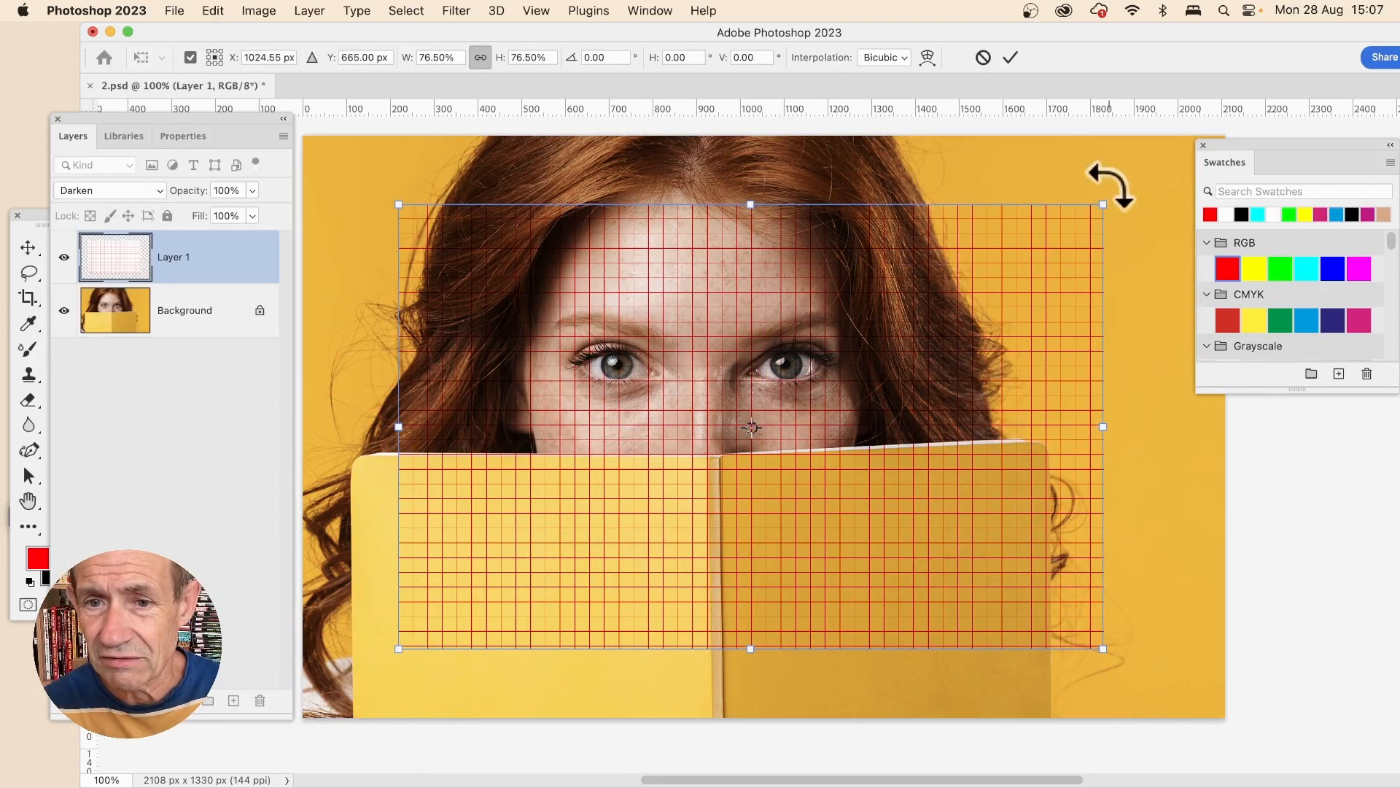
left_click_drag(1108, 186, 844, 375)
key("Return")
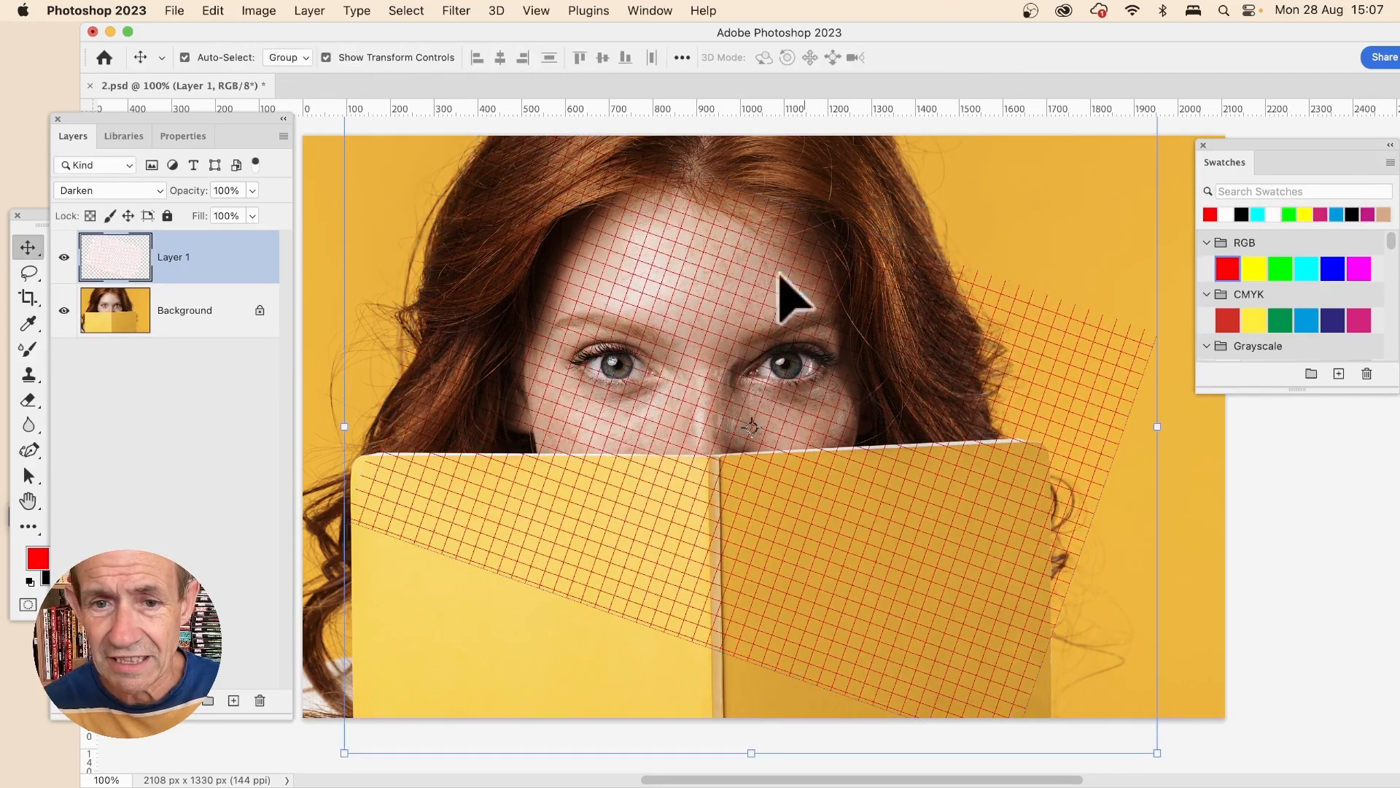
- Distort the grid lines with Liquify's Forward Warp tool and apply the result
left_click(454, 10)
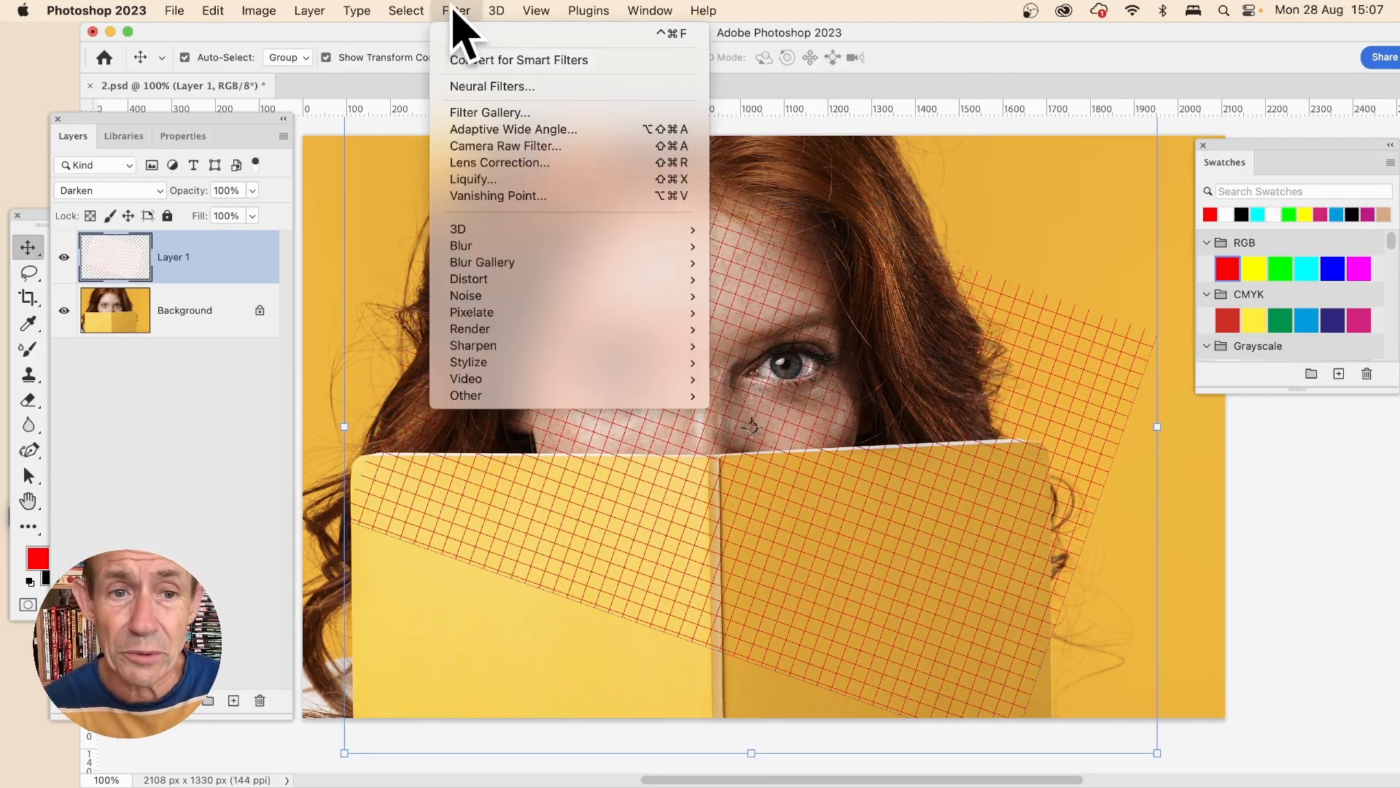
left_click(526, 180)
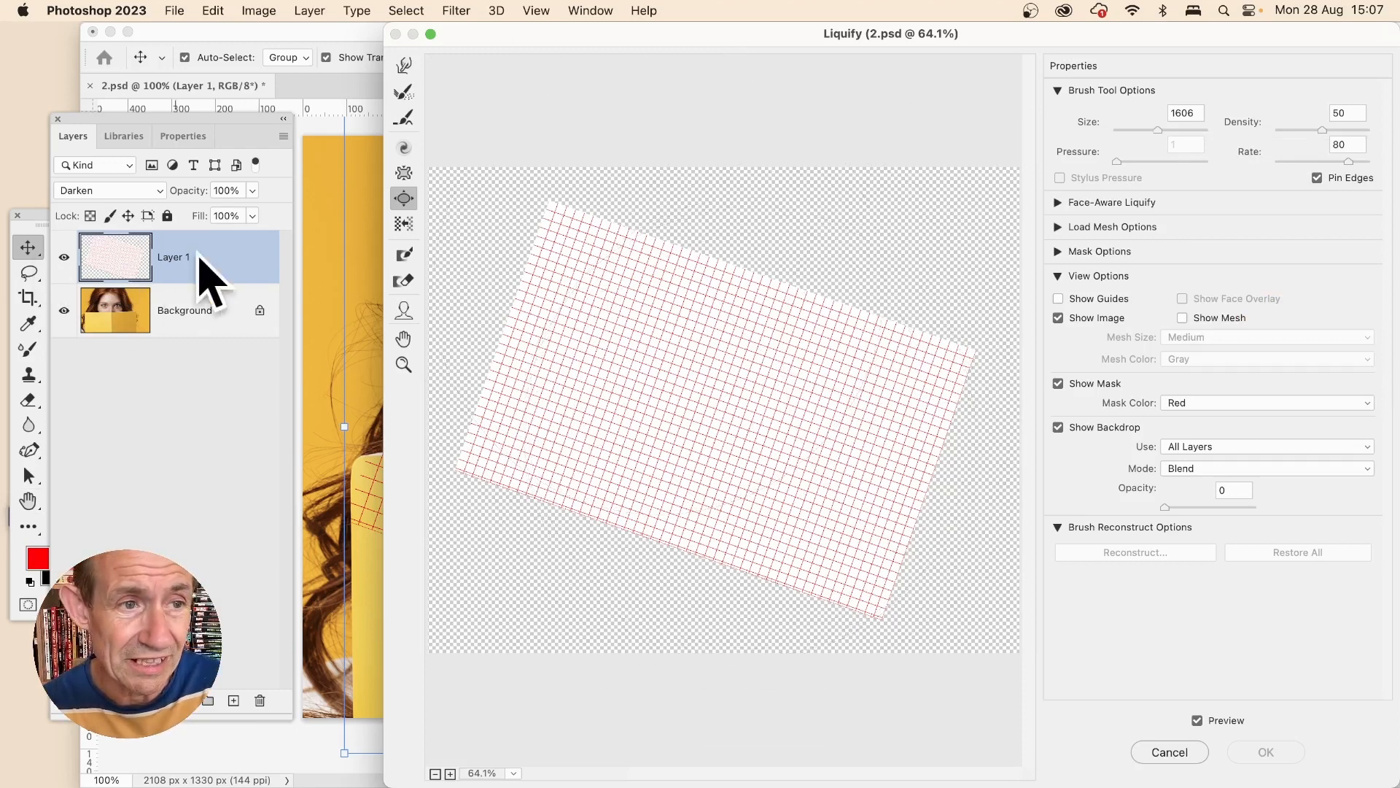
mouse_move(786, 340)
left_mouse_down()
mouse_move(806, 235)
mouse_move(788, 416)
mouse_move(810, 211)
mouse_move(720, 156)
mouse_move(703, 506)
mouse_move(693, 318)
mouse_move(678, 393)
mouse_move(584, 450)
left_mouse_up()
left_click(404, 64)
mouse_move(672, 300)
left_mouse_down()
mouse_move(639, 260)
mouse_move(573, 253)
left_mouse_up()
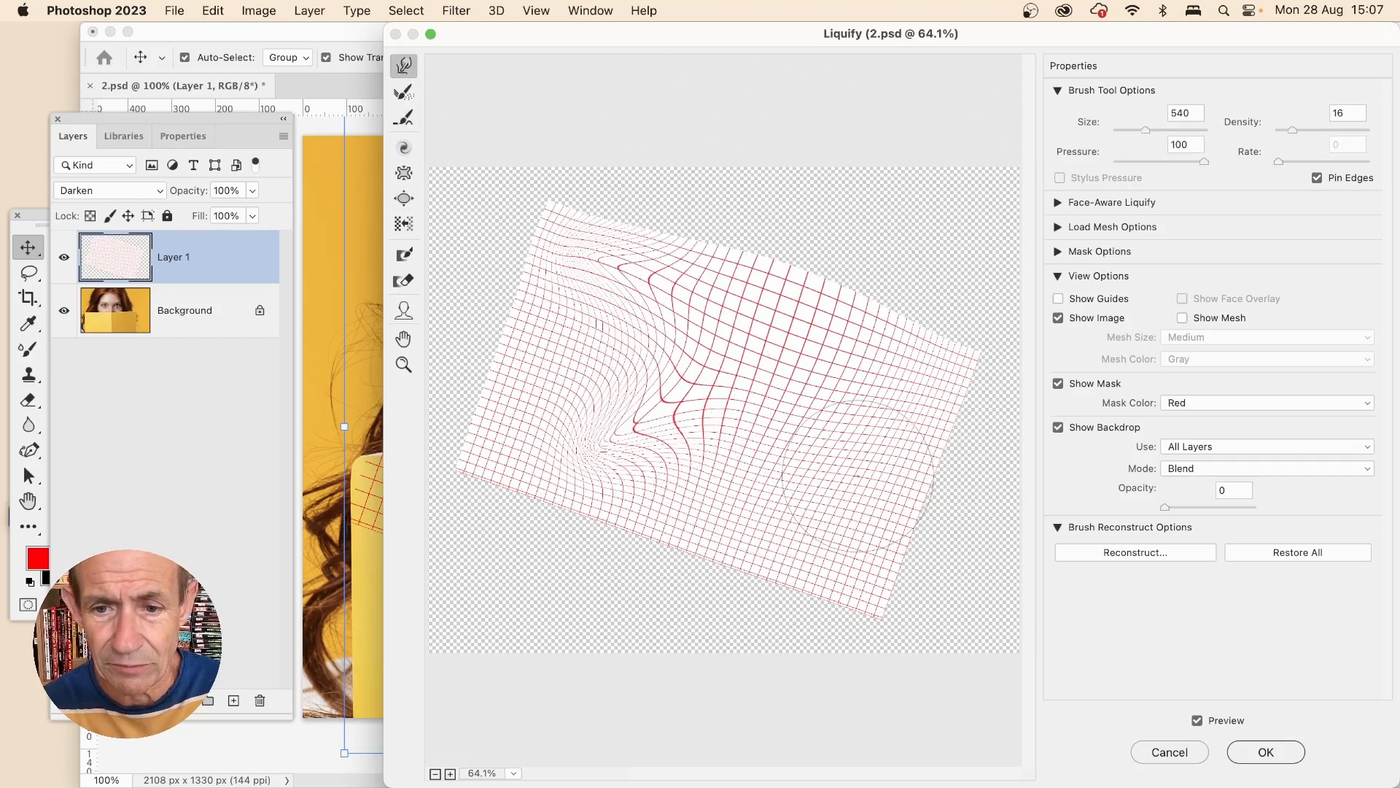
left_click_drag(858, 475, 876, 521)
left_click(1266, 752)
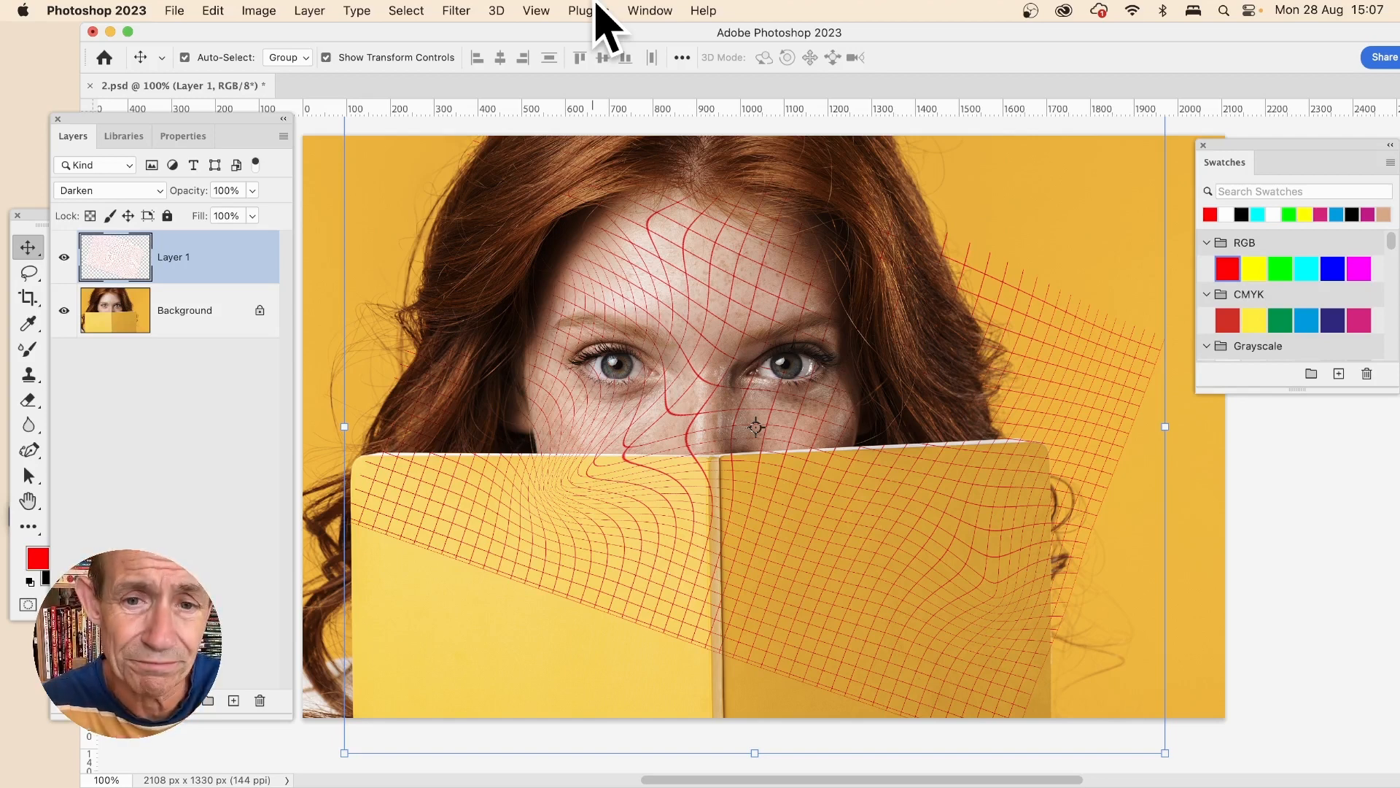
- Delete the warped grid layer
key("Delete")
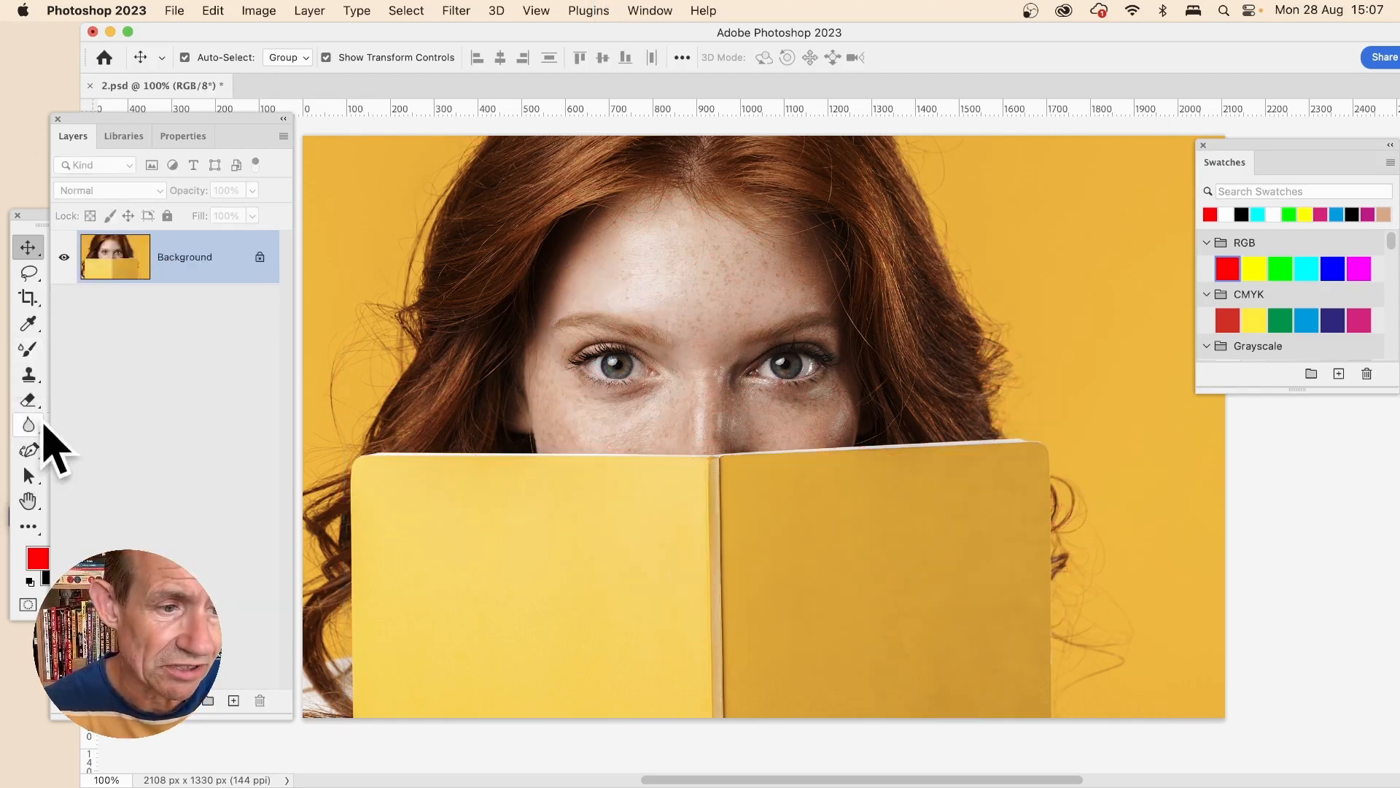
left_click_drag(33, 219, 31, 121)
- Draw a rectangular marquee selection covering the middle of the face and book
left_click(60, 150)
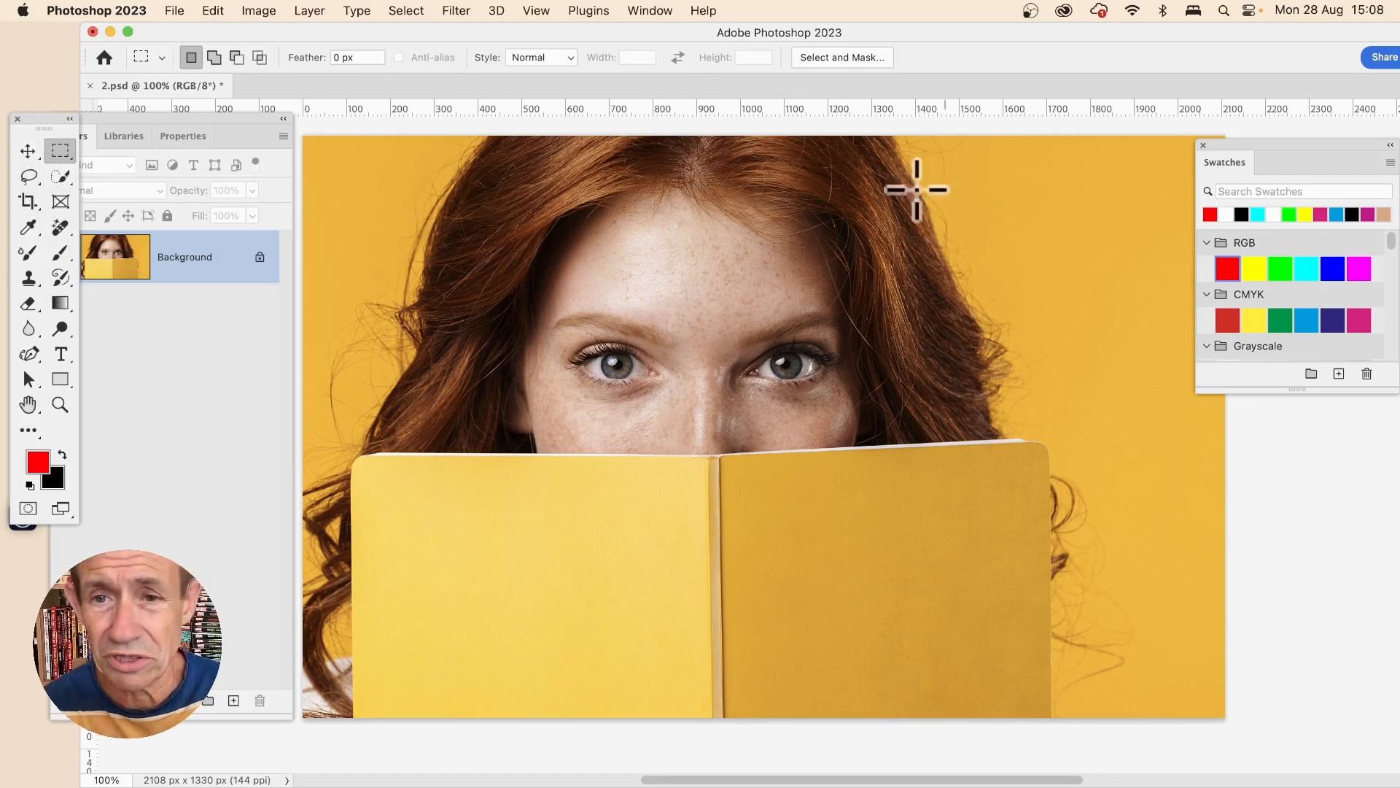
left_click_drag(624, 193, 889, 597)
left_click_drag(997, 662, 997, 662)
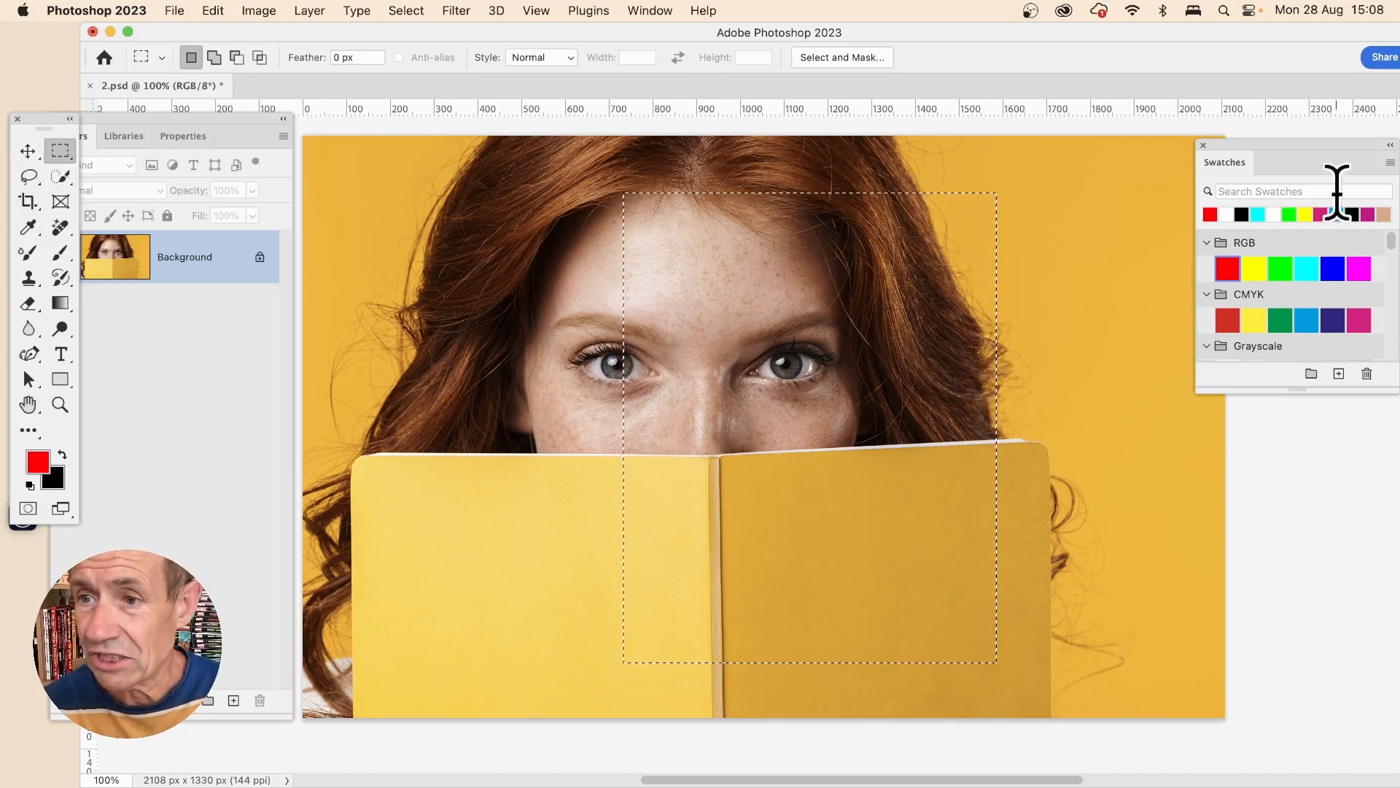
- Set the foreground colour to black and apply the Tiles filter with 50 tiles to the rectangular selection
left_click(1242, 213)
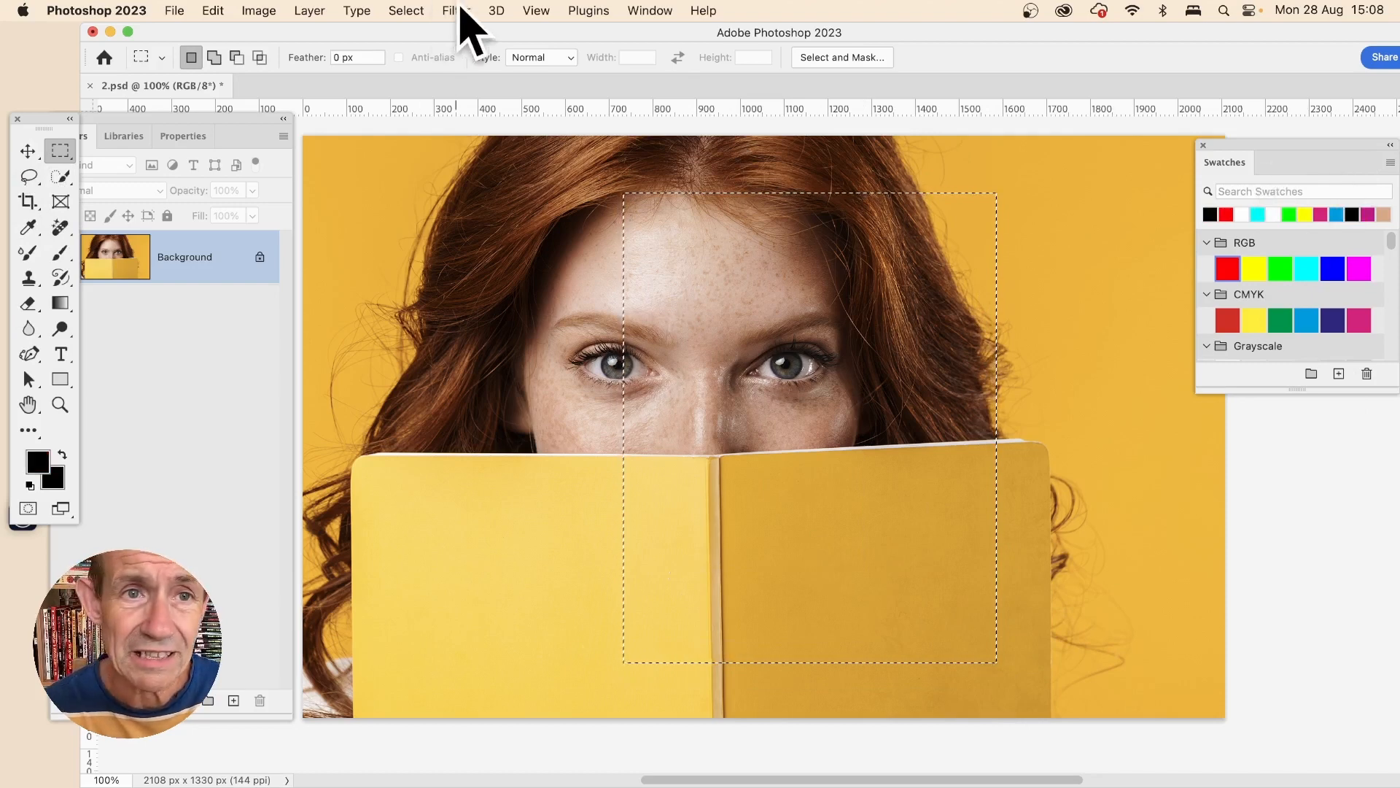
left_click(457, 10)
mouse_move(503, 362)
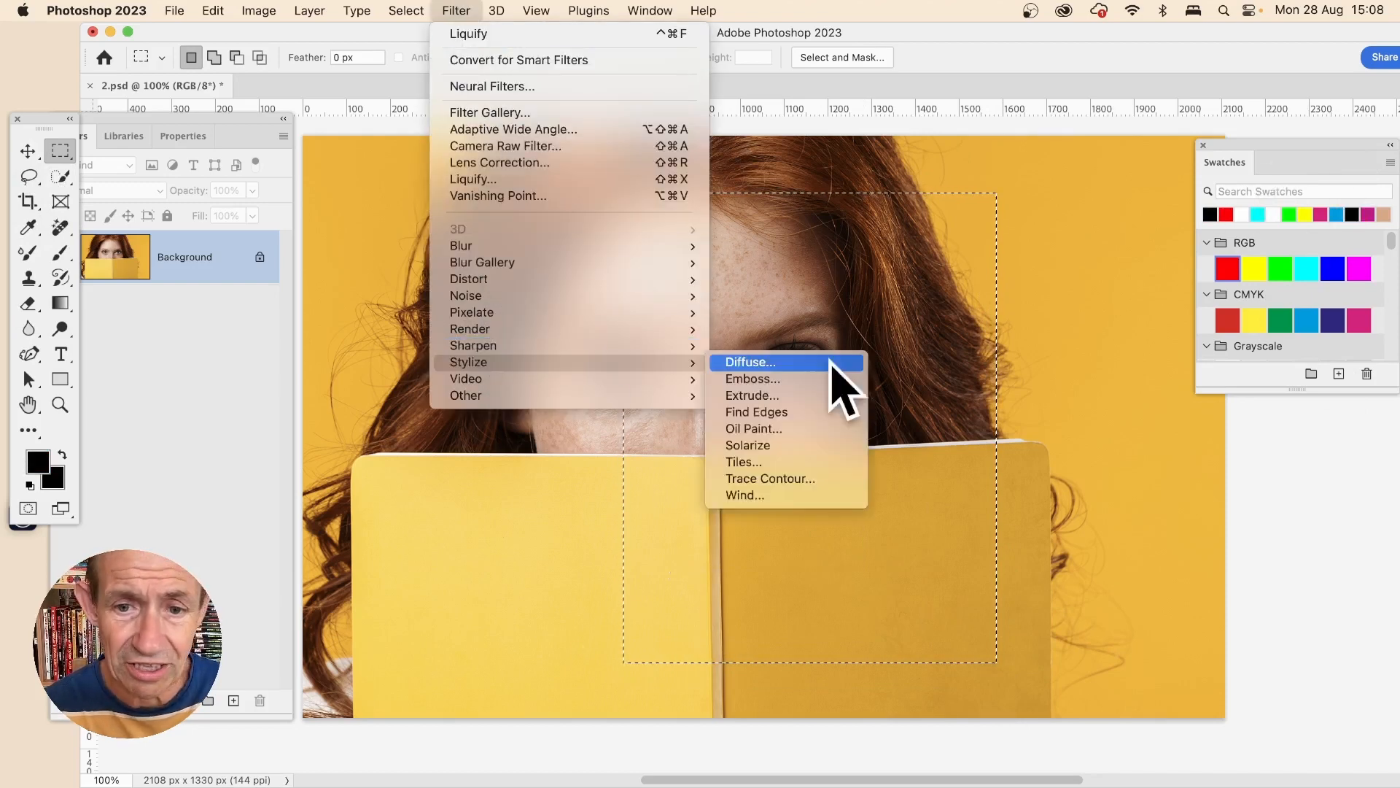
left_click(774, 462)
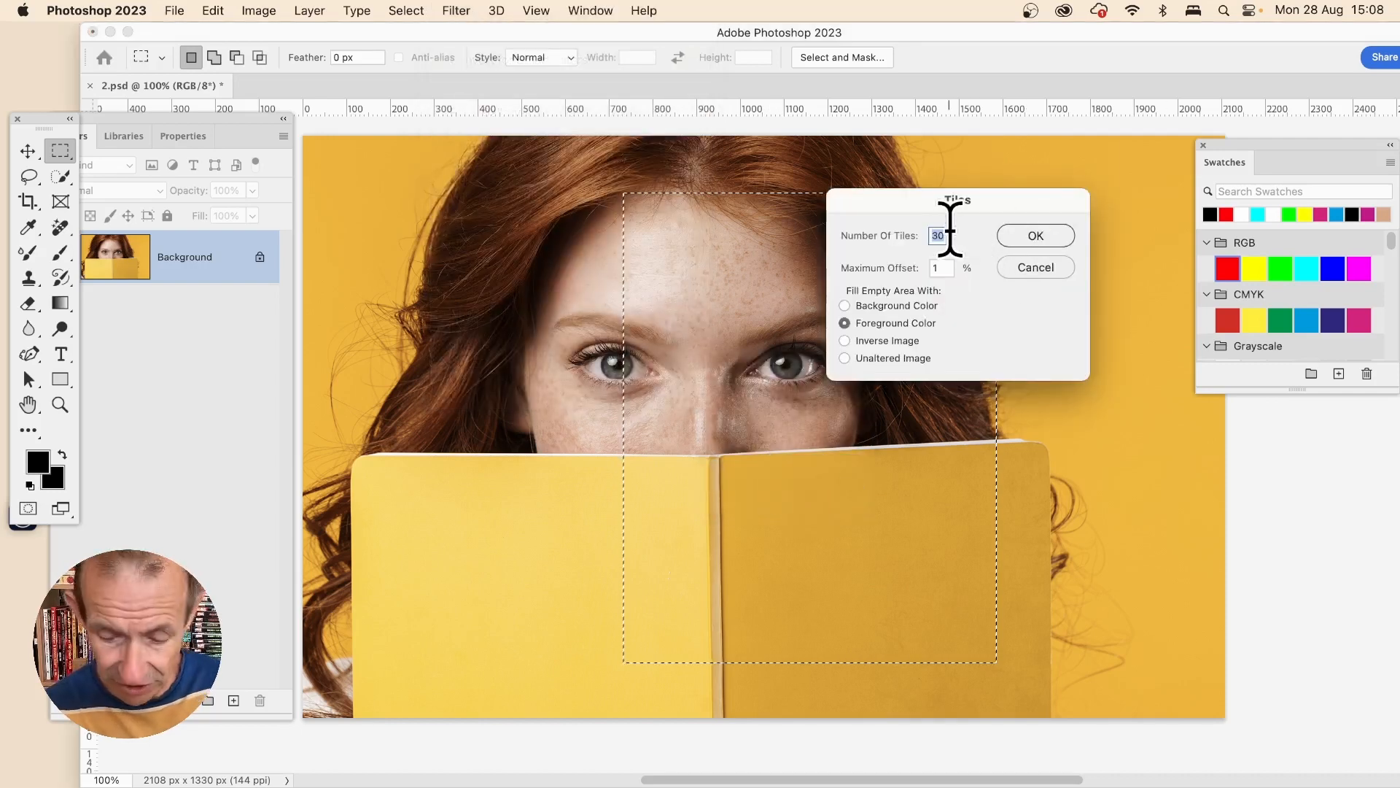
type("50")
left_click(1035, 236)
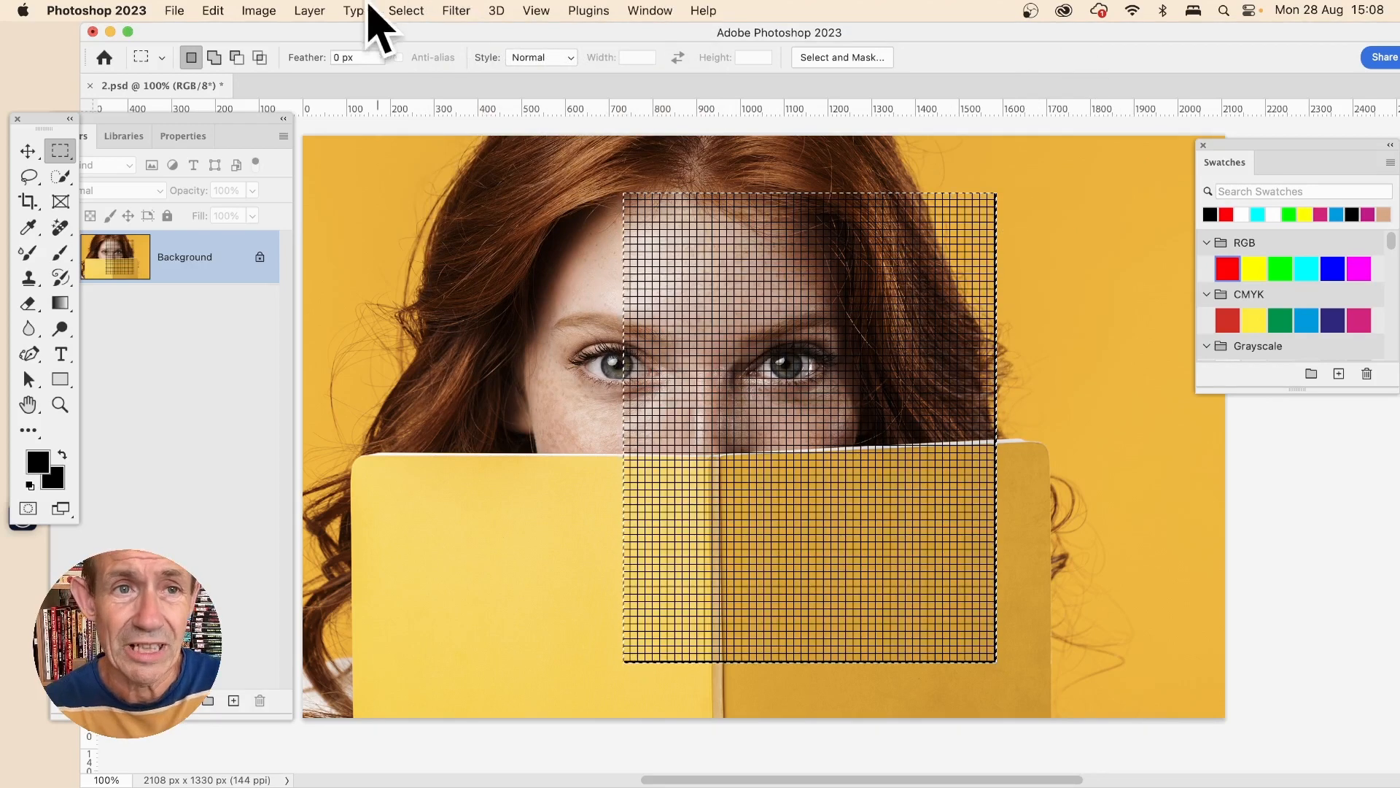
- Invert the selection, set the foreground colour to white and apply Tiles with 70 tiles outside the rectangle, and deselect
left_click(410, 10)
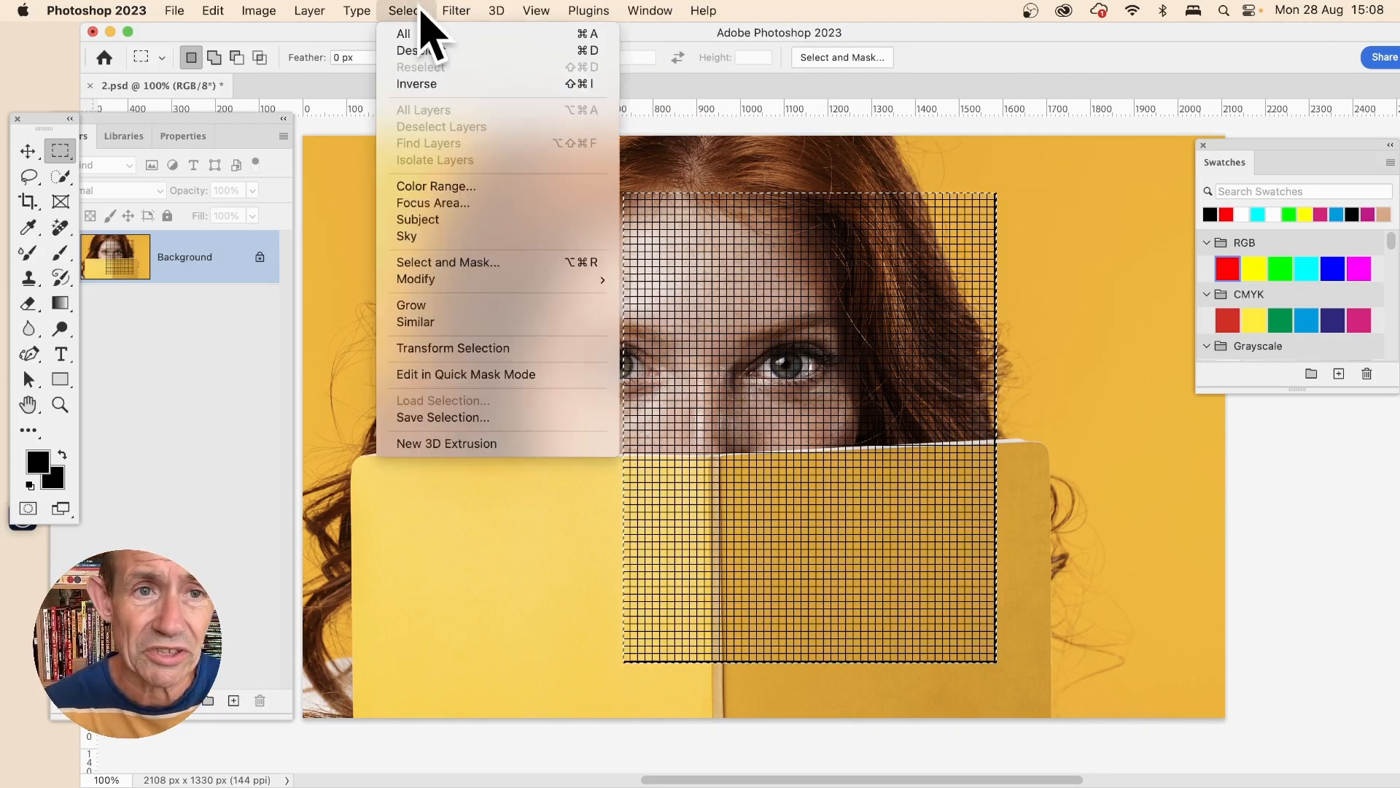
left_click(418, 84)
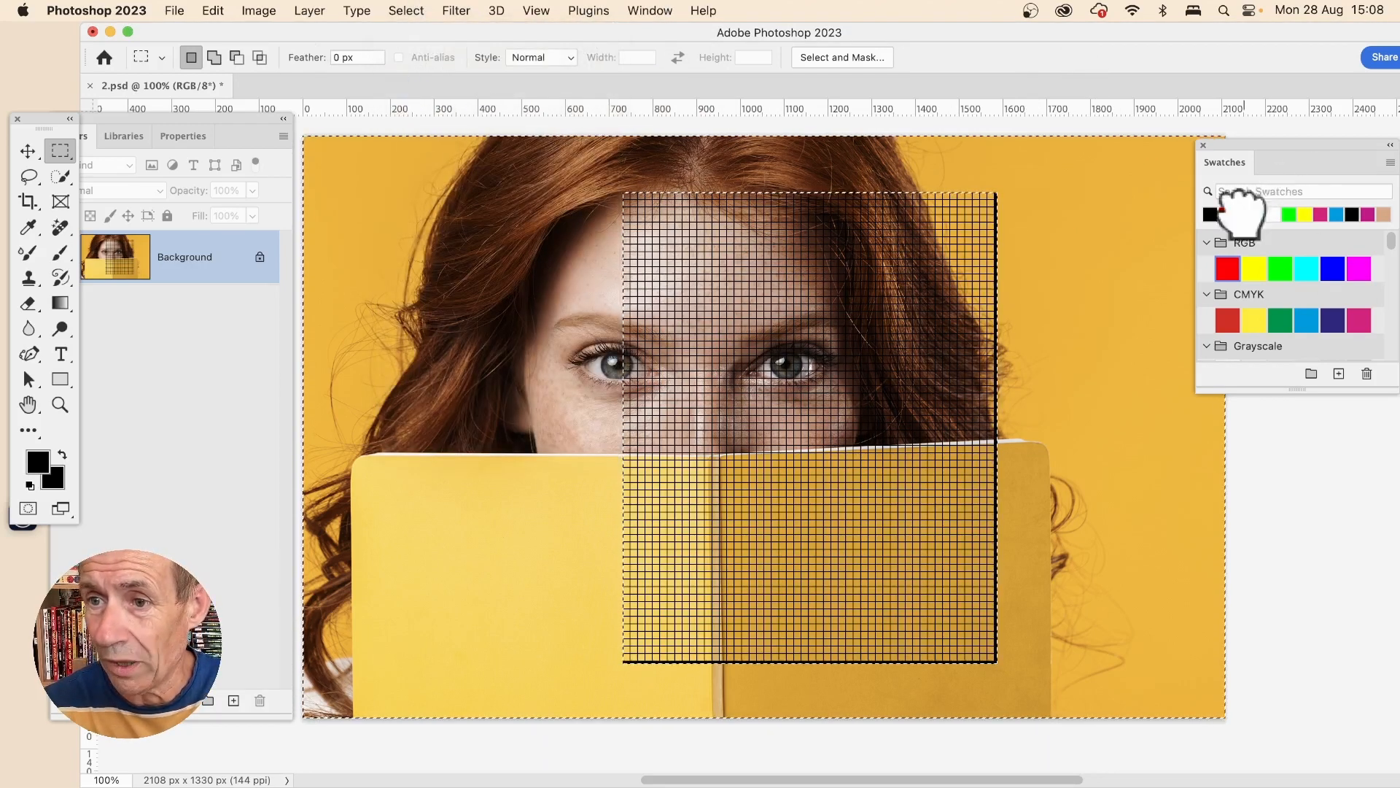
left_click(1274, 214)
left_click(458, 11)
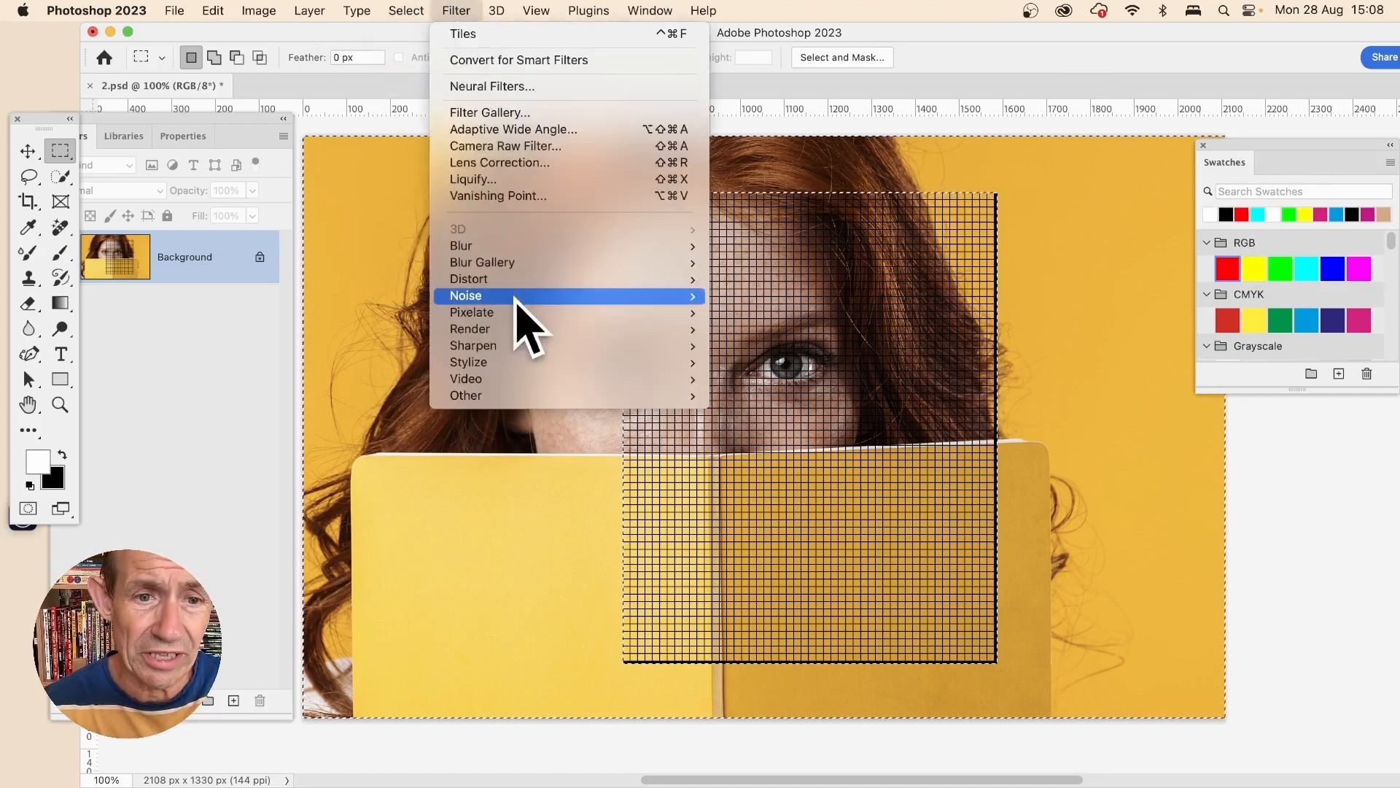
mouse_move(547, 362)
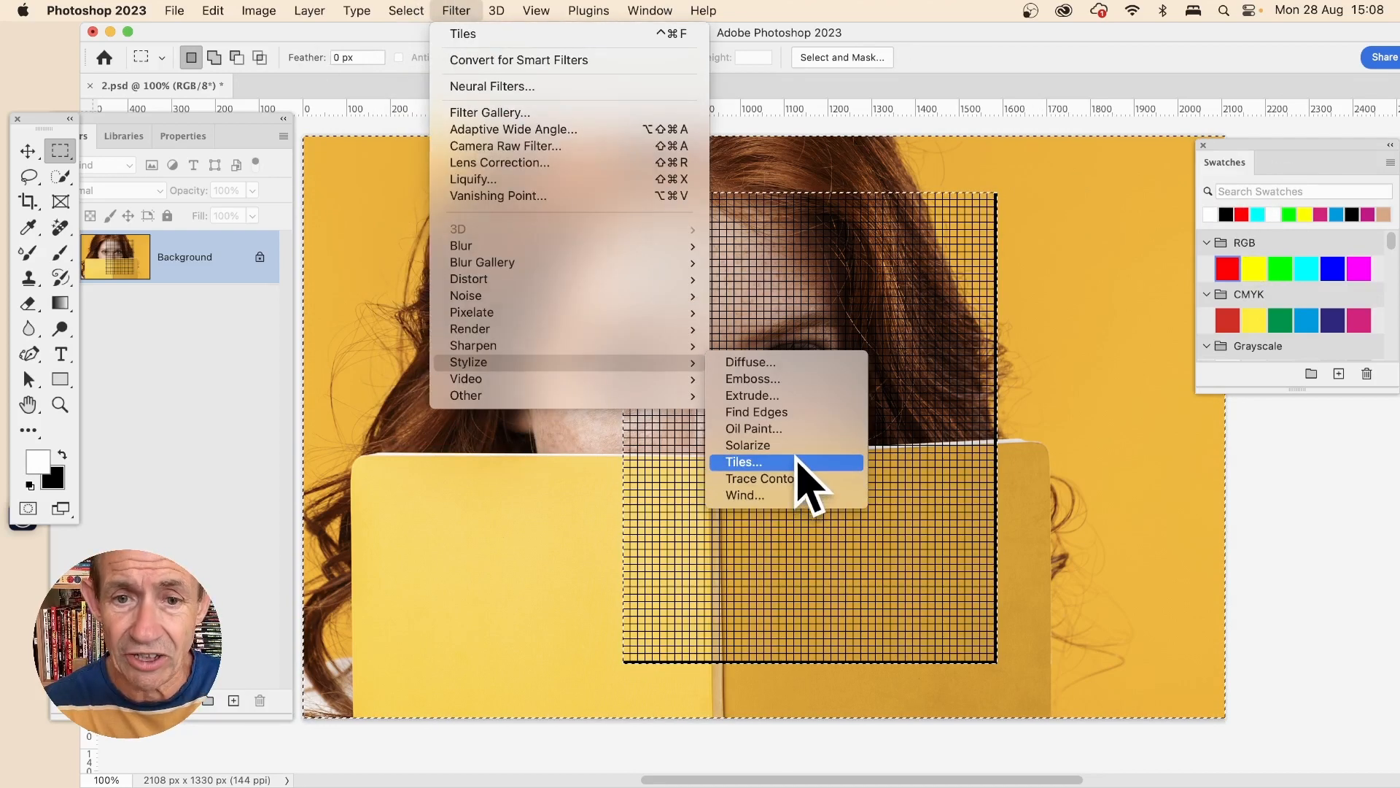
left_click(802, 462)
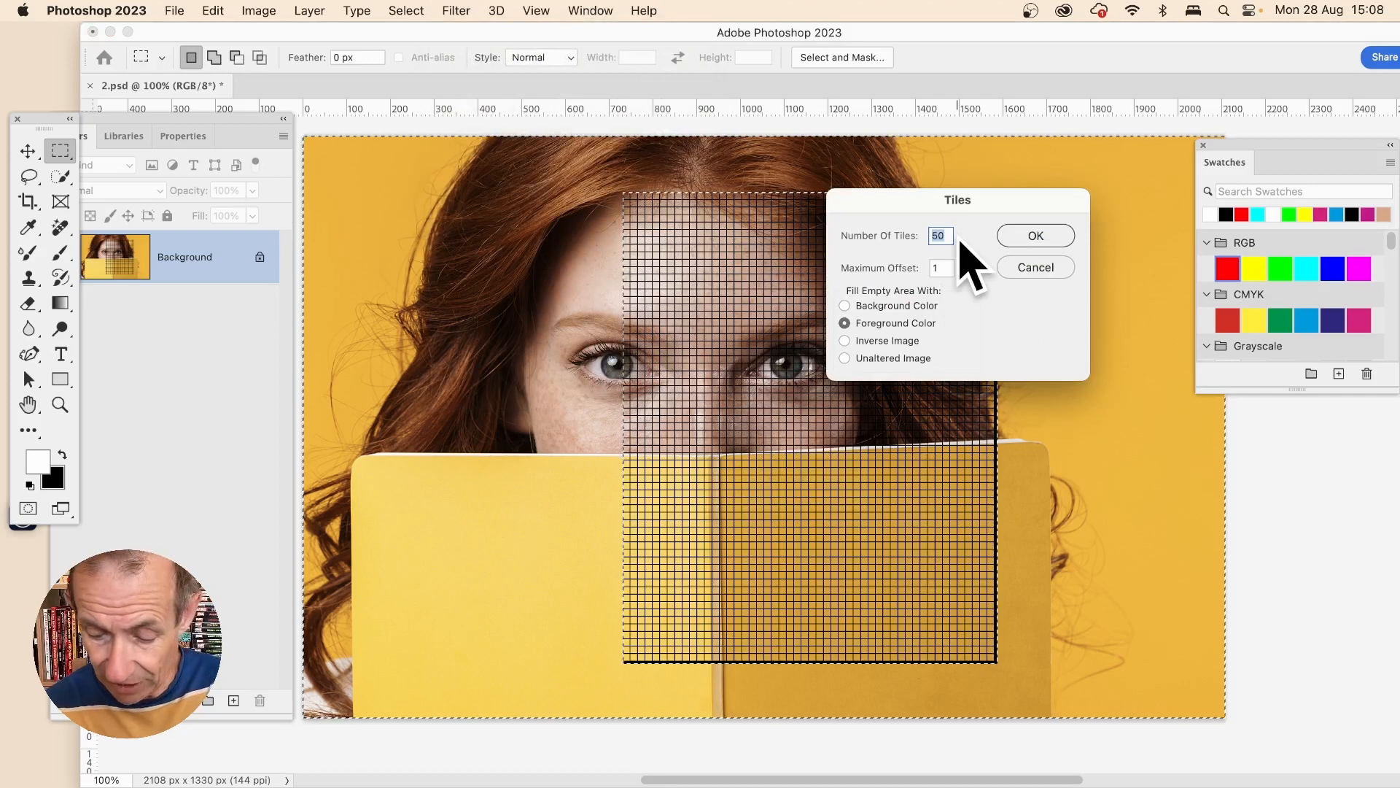
type("70")
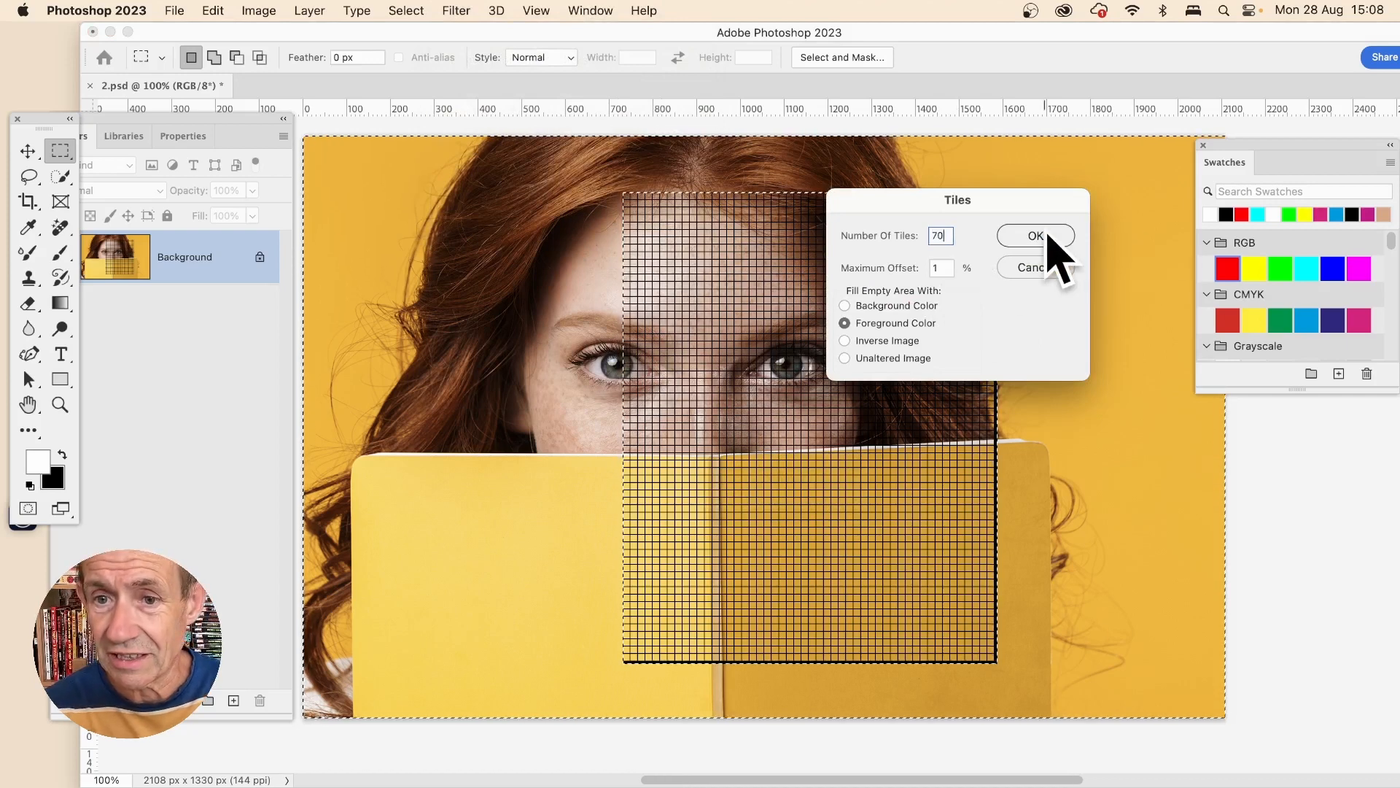
left_click(1036, 236)
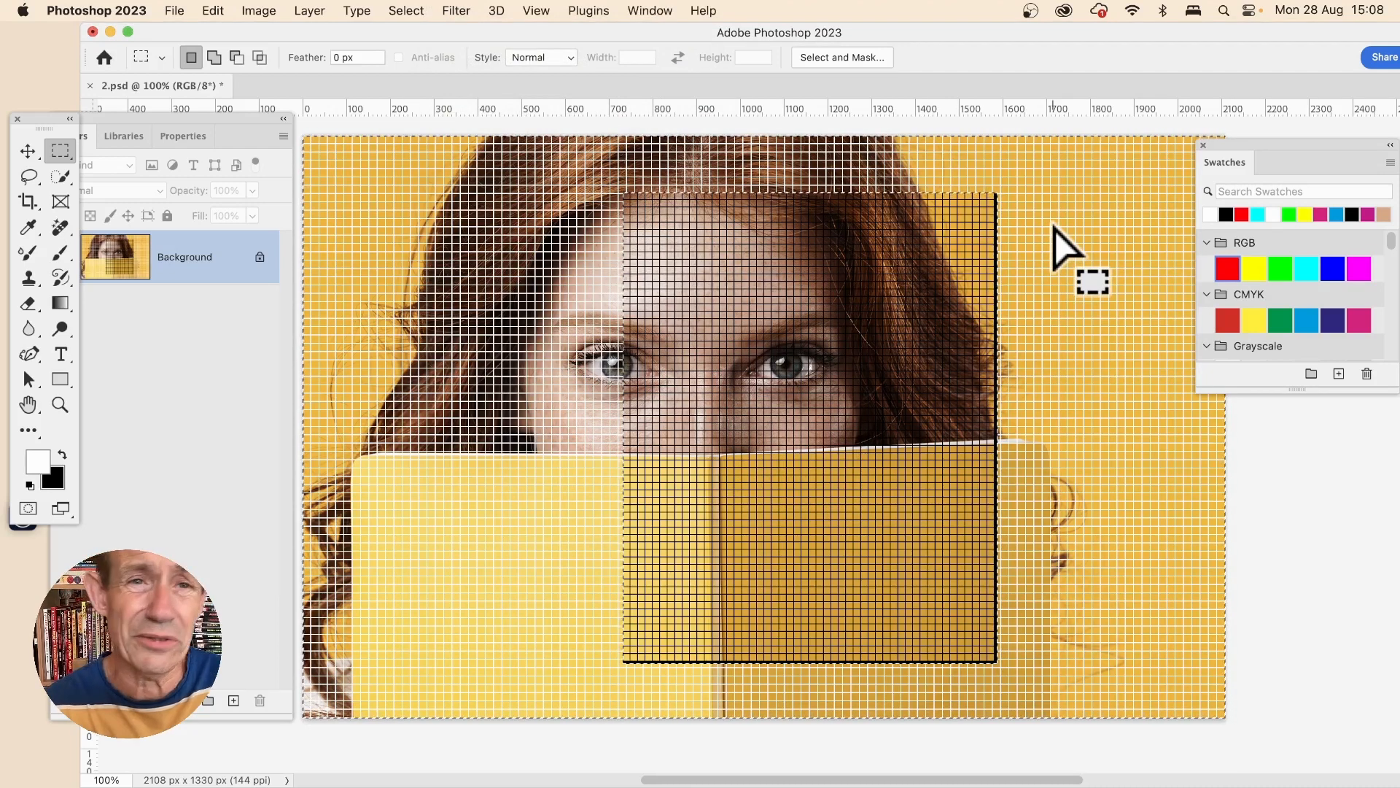
left_click(408, 10)
left_click(503, 49)
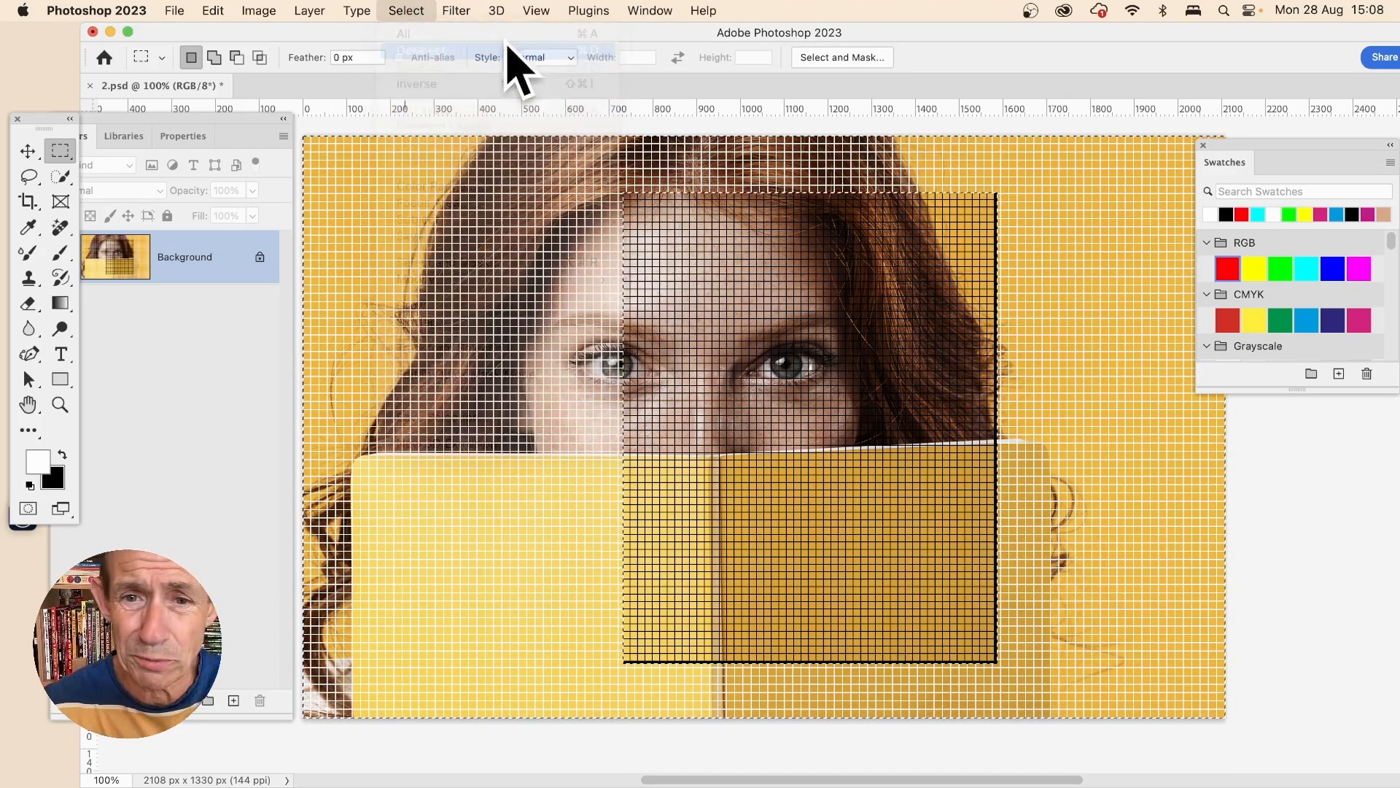